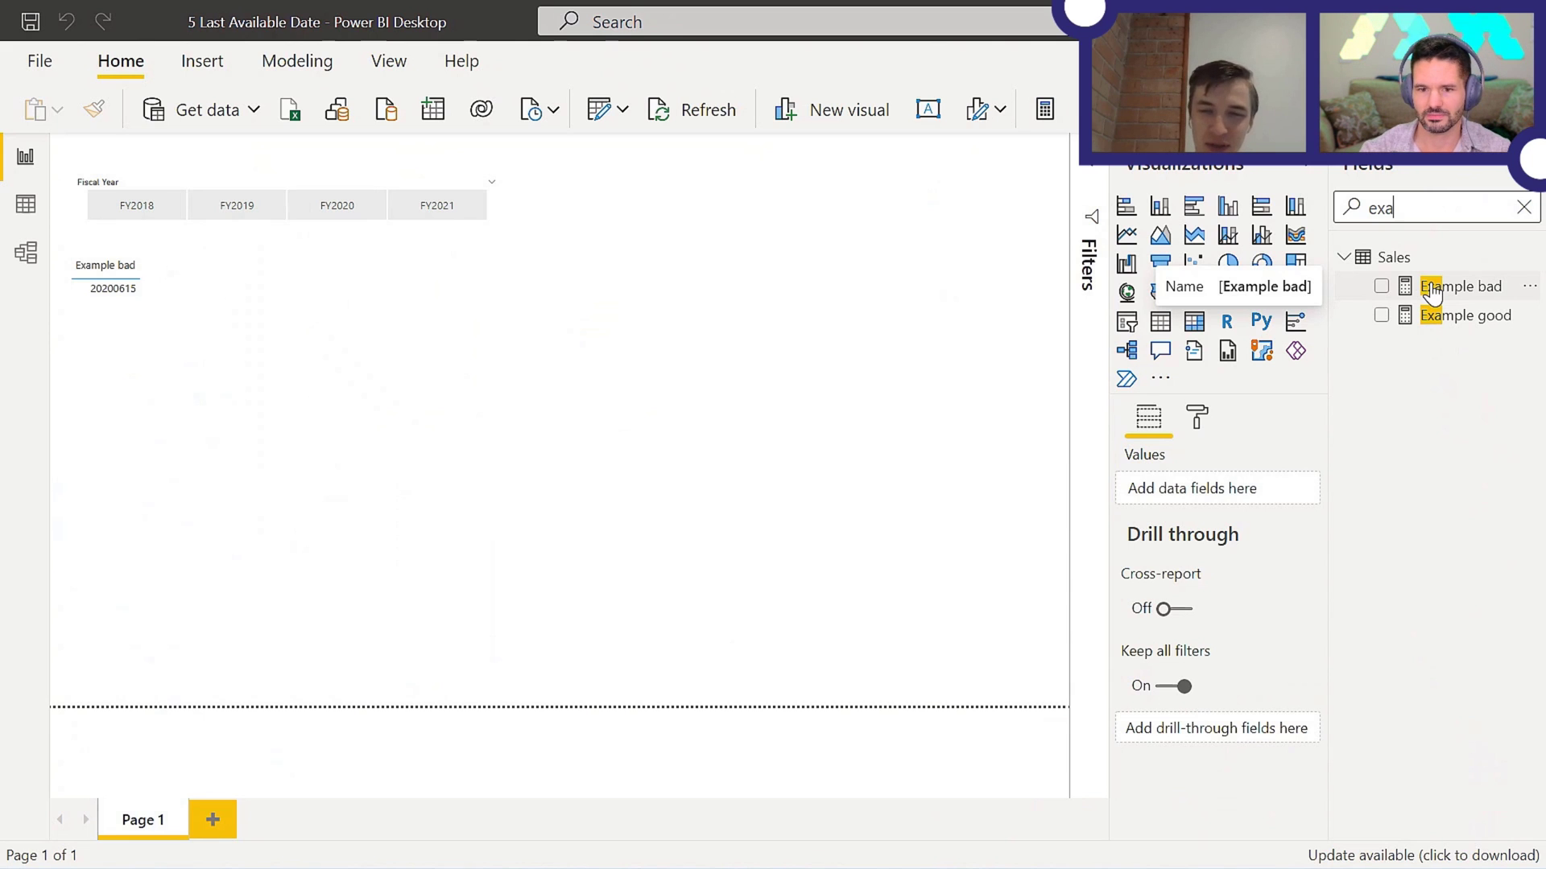
Step: Open the DAX formula of the Example bad measure in the Sales table and enlarge its text for reading
{"action": "left_click", "coordinate": [1431, 289]}
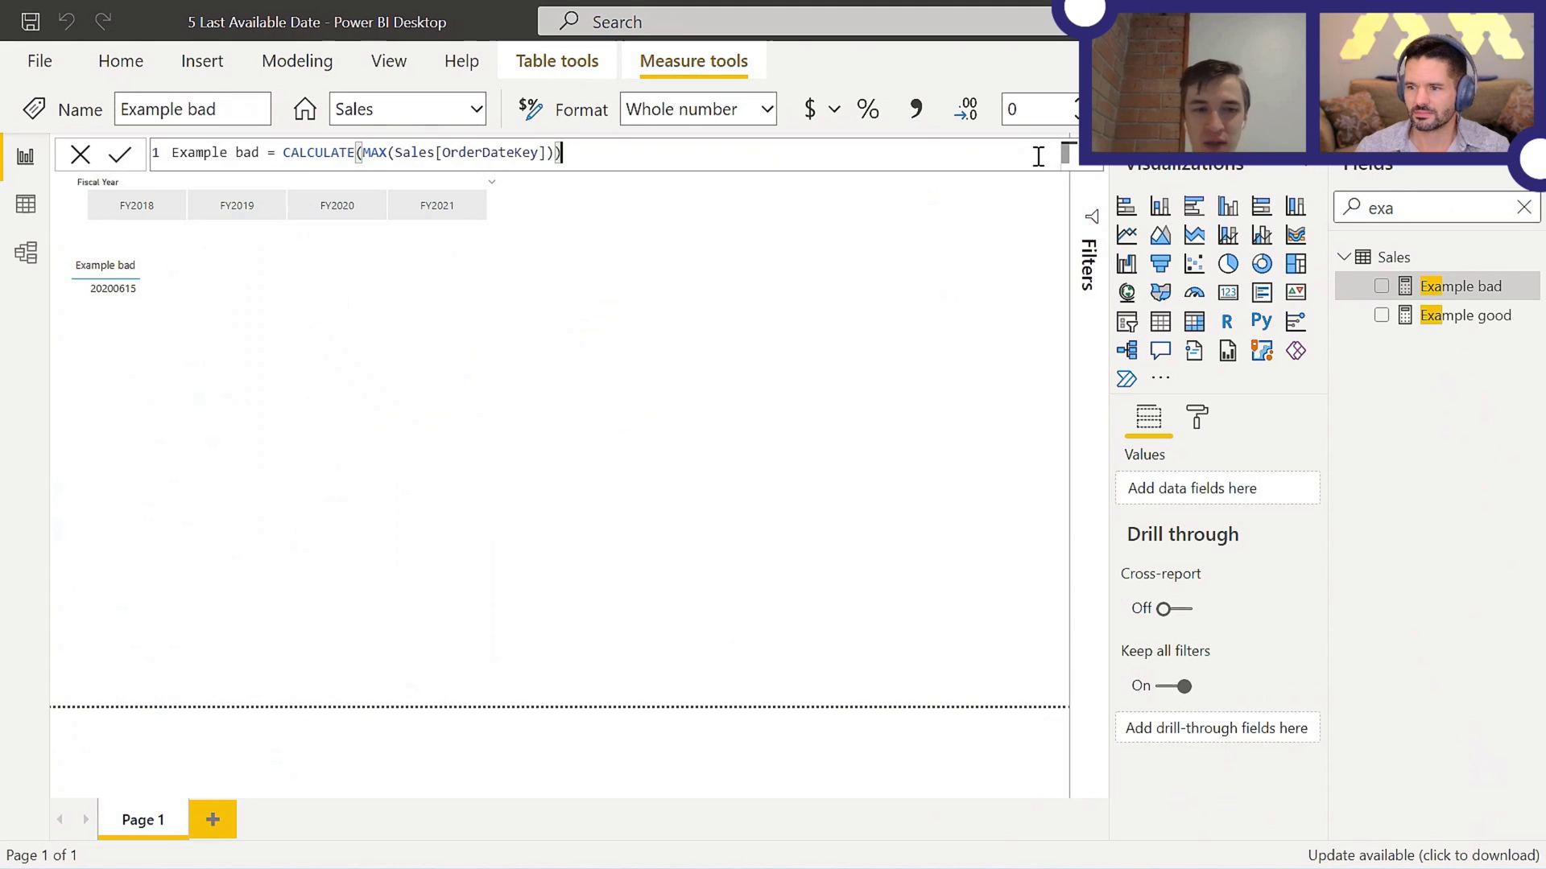
{"action": "scroll", "coordinate": [1038, 157], "scroll_direction": "up", "scroll_amount": 4}
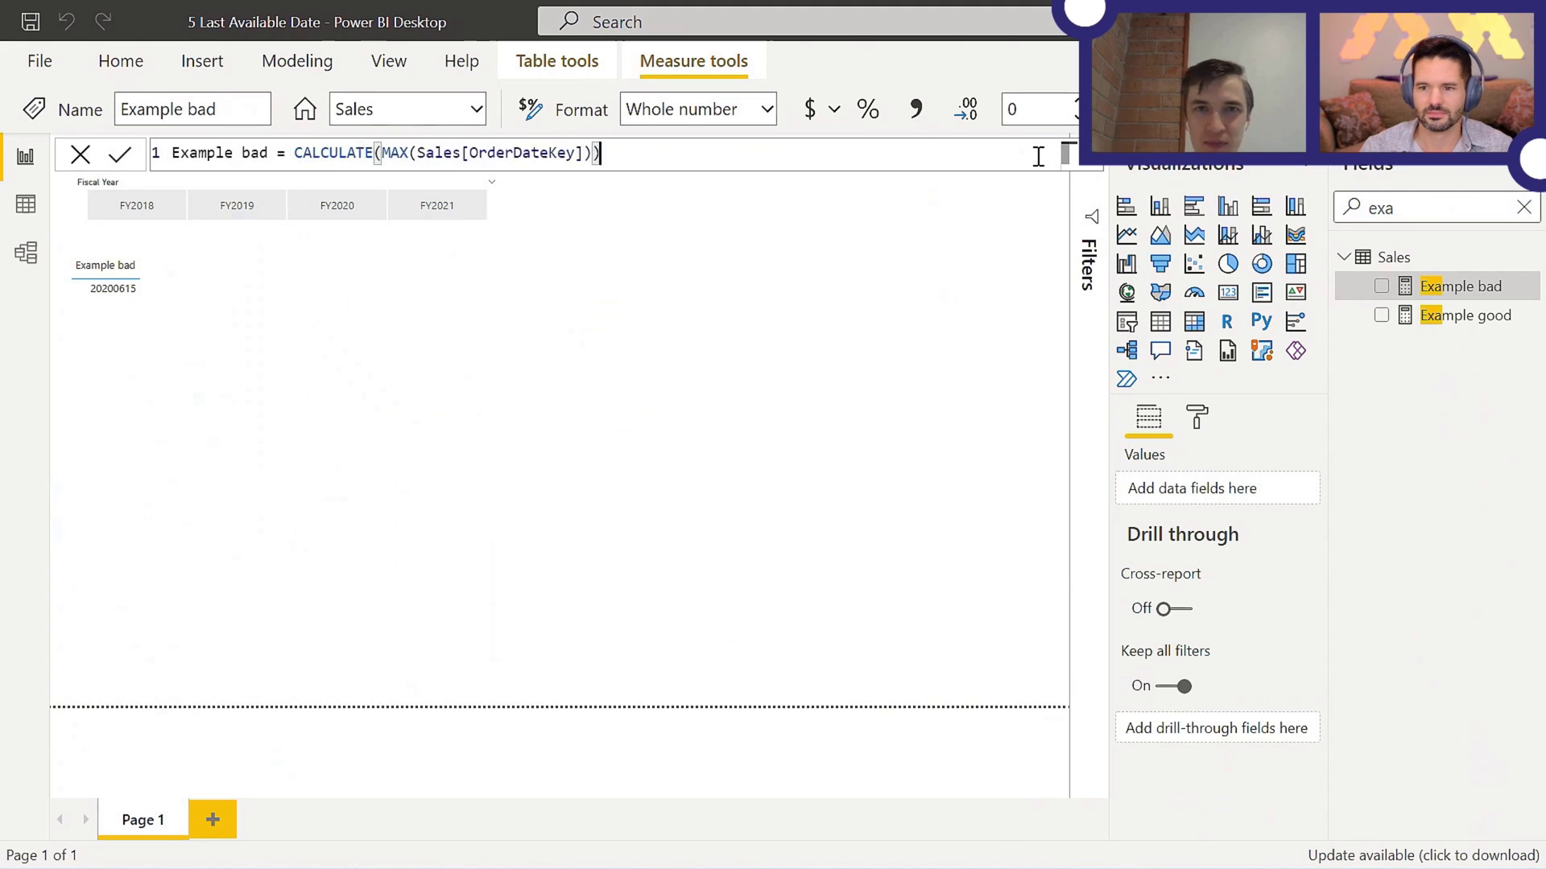
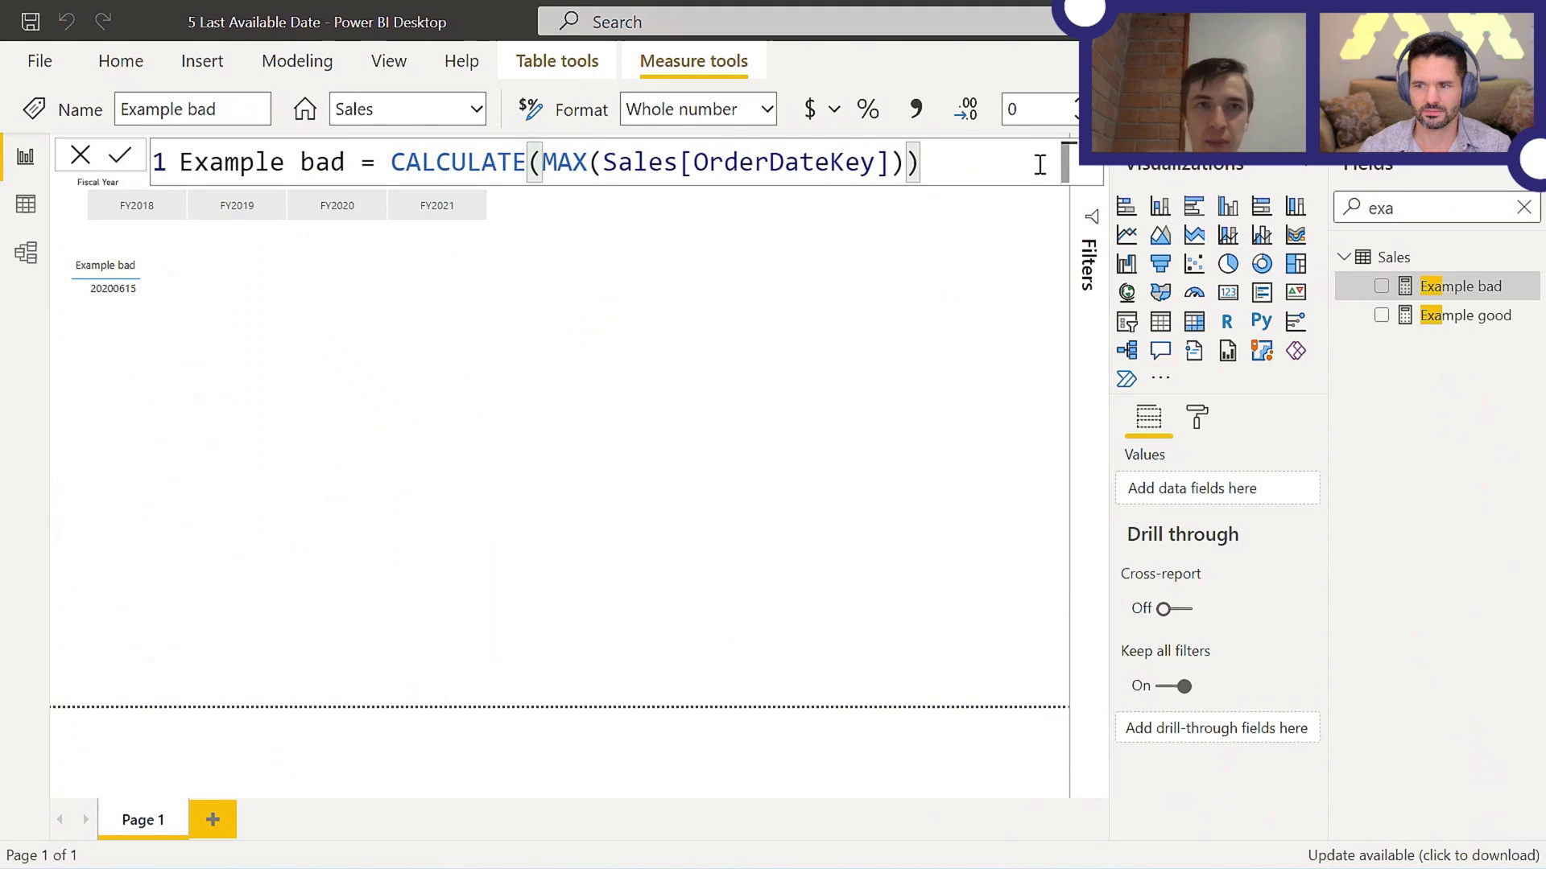
Step: Start a manually entered data table with two columns named Letter and Number
{"action": "left_click", "coordinate": [149, 69]}
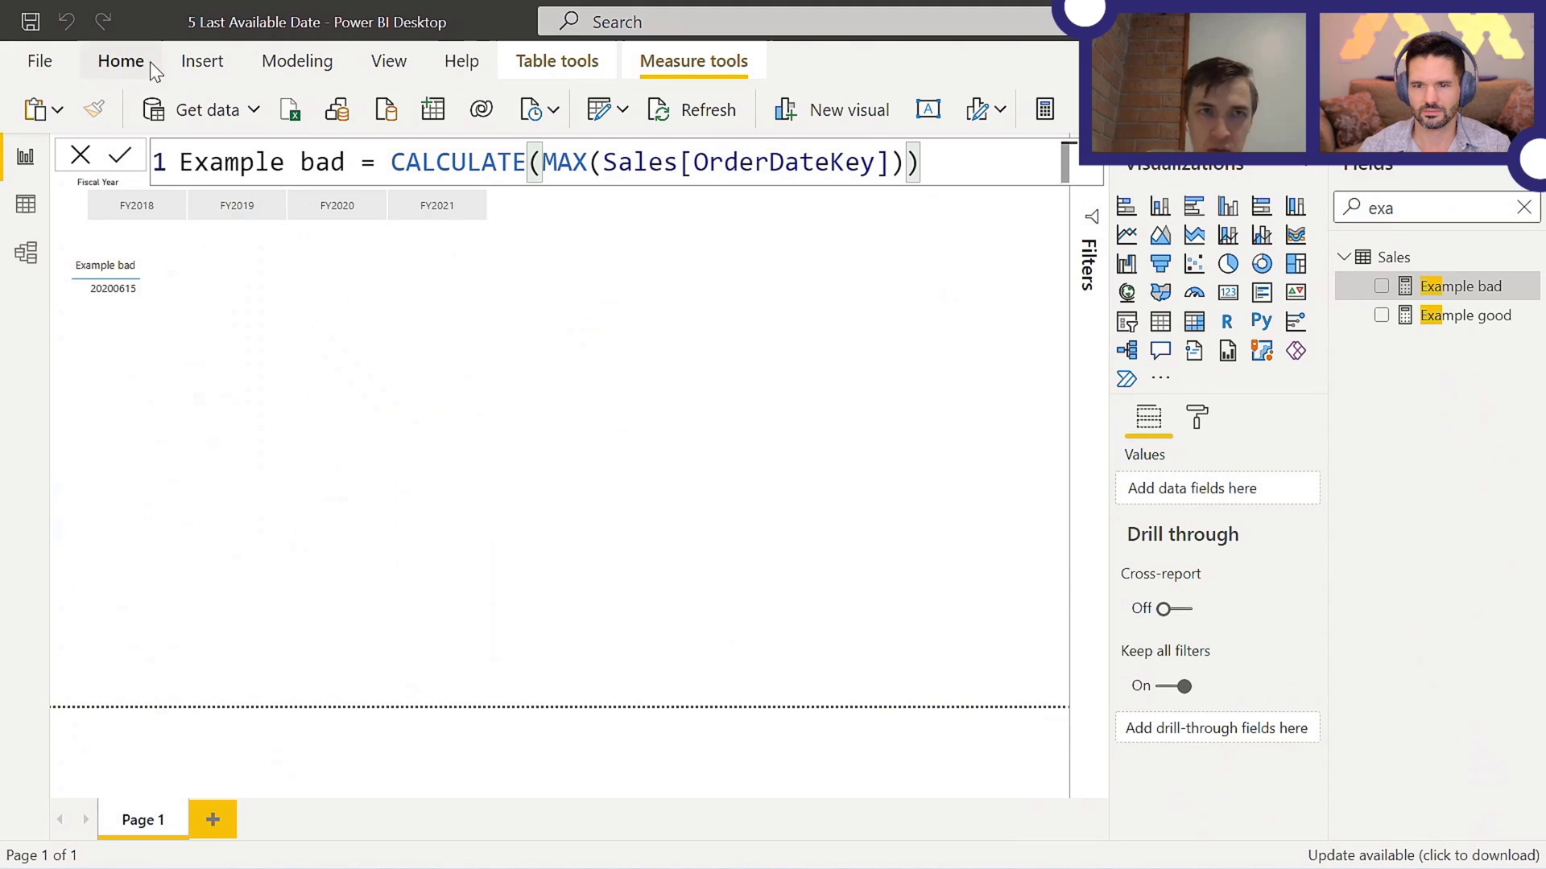
{"action": "left_click", "coordinate": [435, 113]}
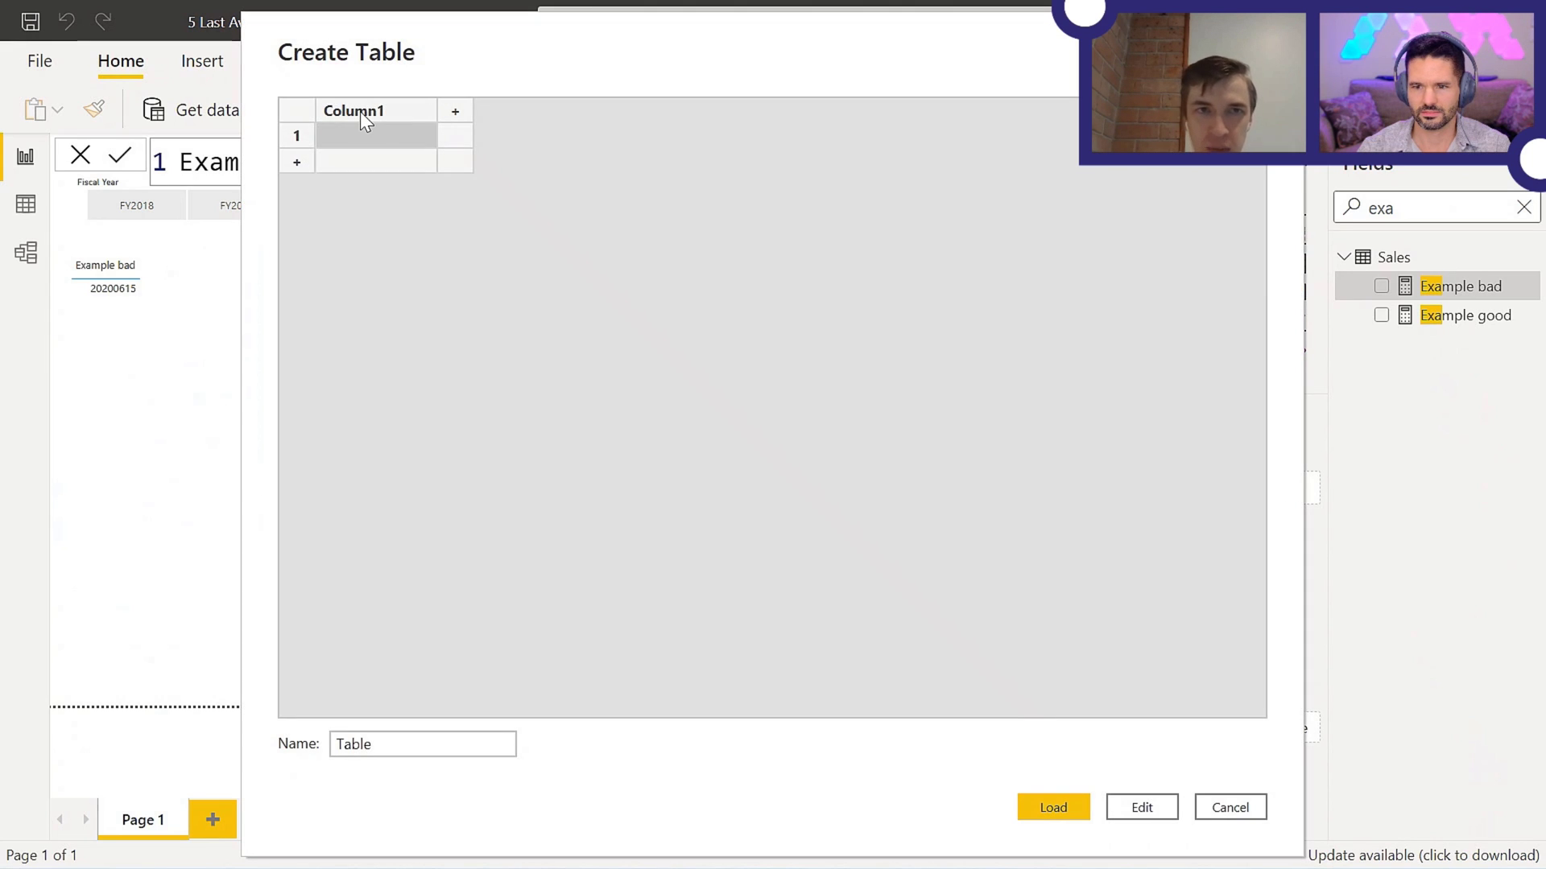
{"action": "double_click", "coordinate": [359, 111]}
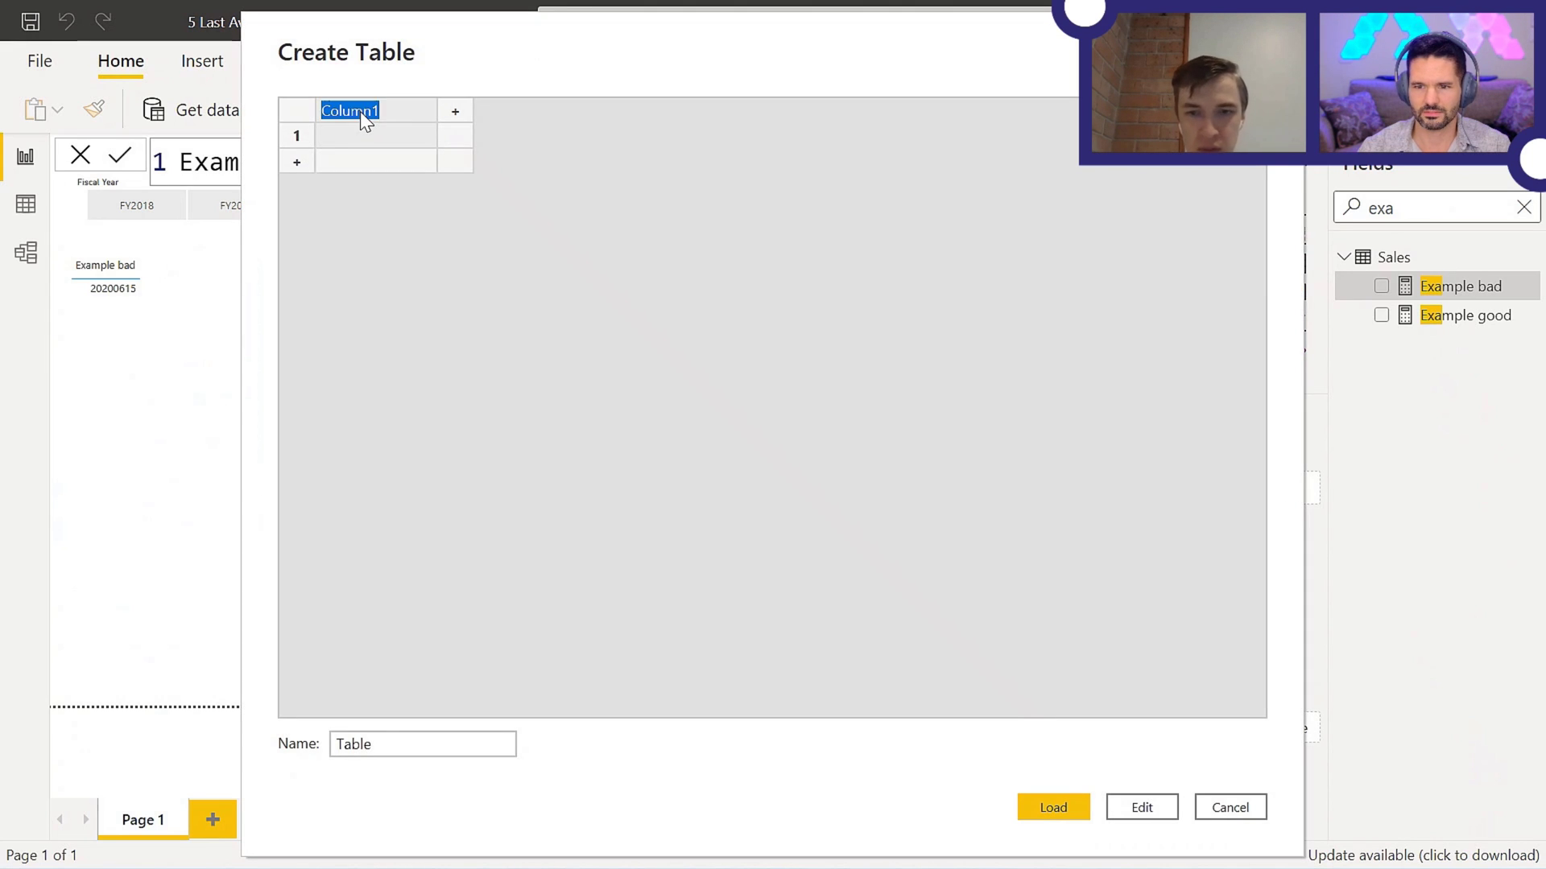
{"action": "type", "text": "Letter"}
{"action": "key", "text": "Tab"}
{"action": "type", "text": "Nu"}
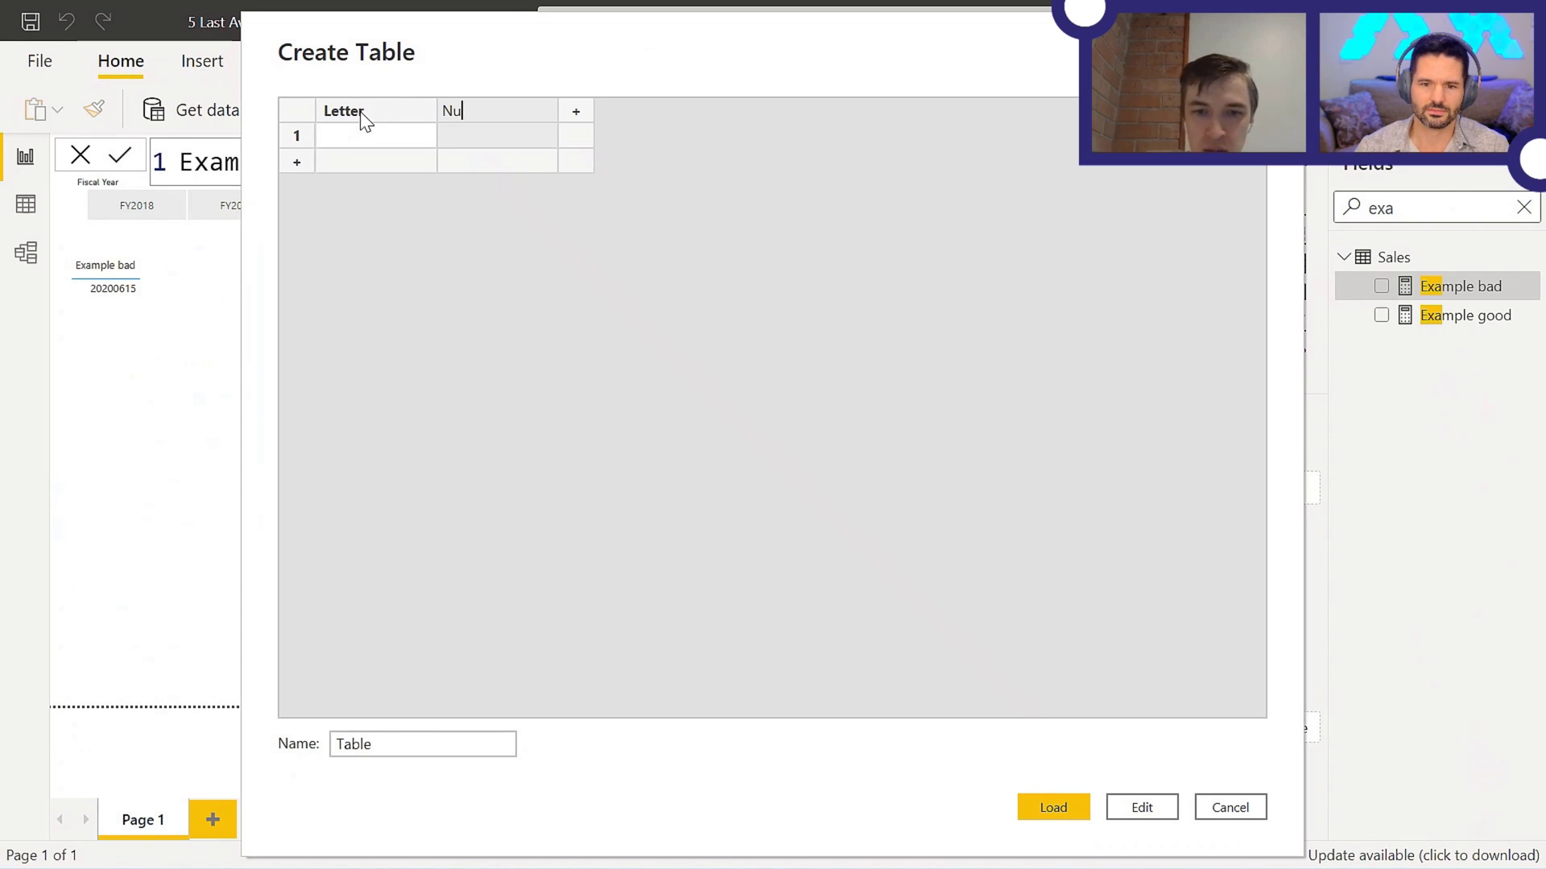
{"action": "type", "text": "mber"}
{"action": "key", "text": "Return"}
Step: Fill the Letter column of the new table with A, B and C in three rows
{"action": "type", "text": "A"}
{"action": "key", "text": "Return"}
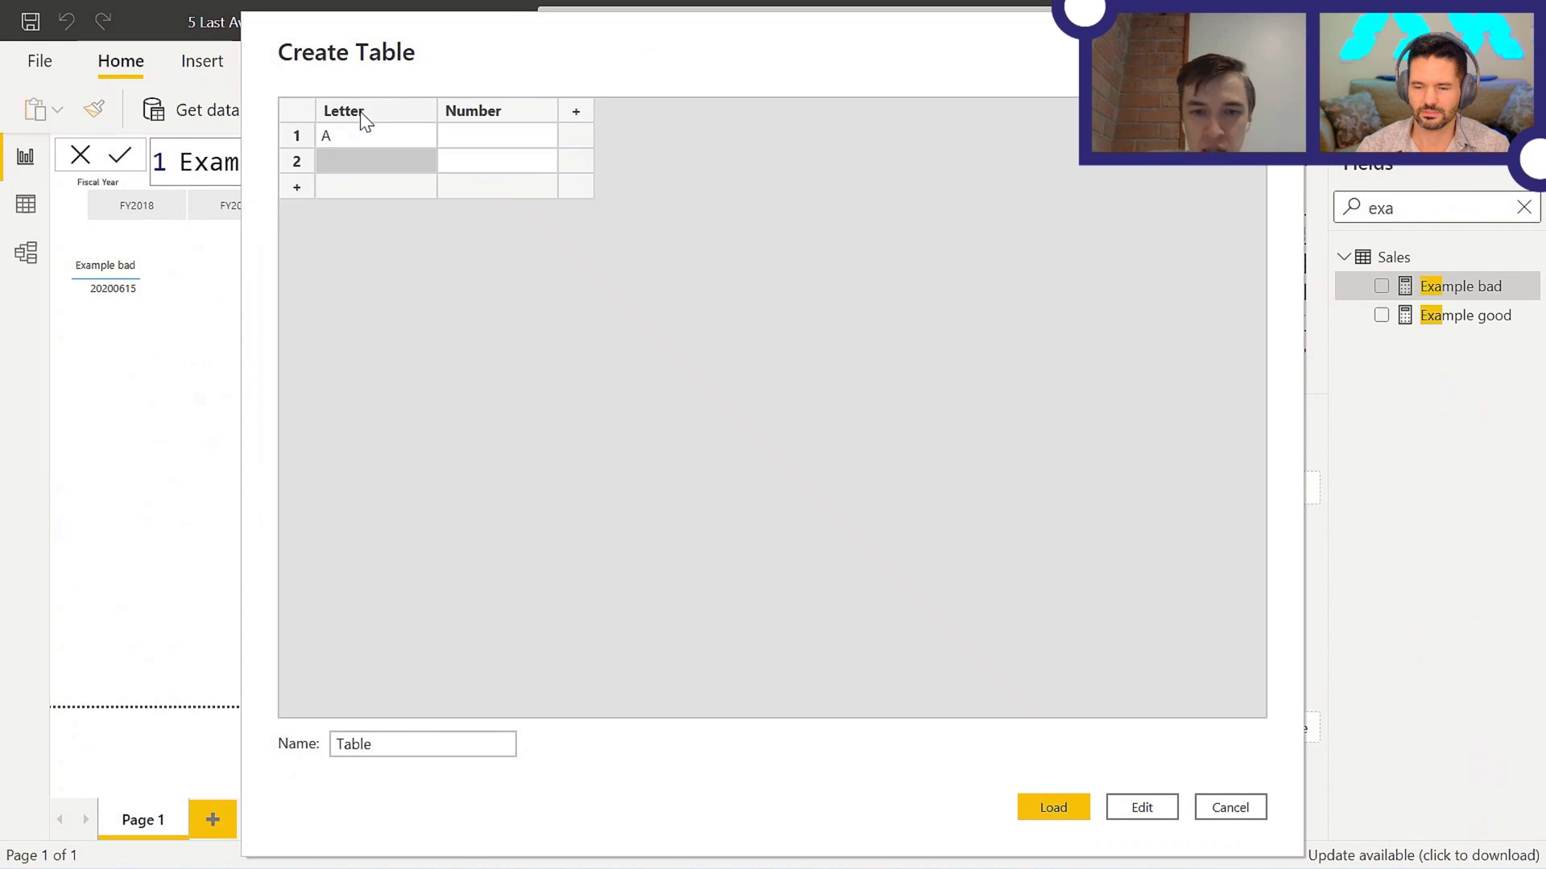
{"action": "type", "text": "B"}
{"action": "key", "text": "Return"}
{"action": "type", "text": "C"}
Step: Fill the Number column with 1, 2 and 3 beside the letters A, B and C
{"action": "key", "text": "Tab"}
{"action": "key", "text": "Up"}
{"action": "key", "text": "Up"}
{"action": "type", "text": "1"}
{"action": "key", "text": "Return"}
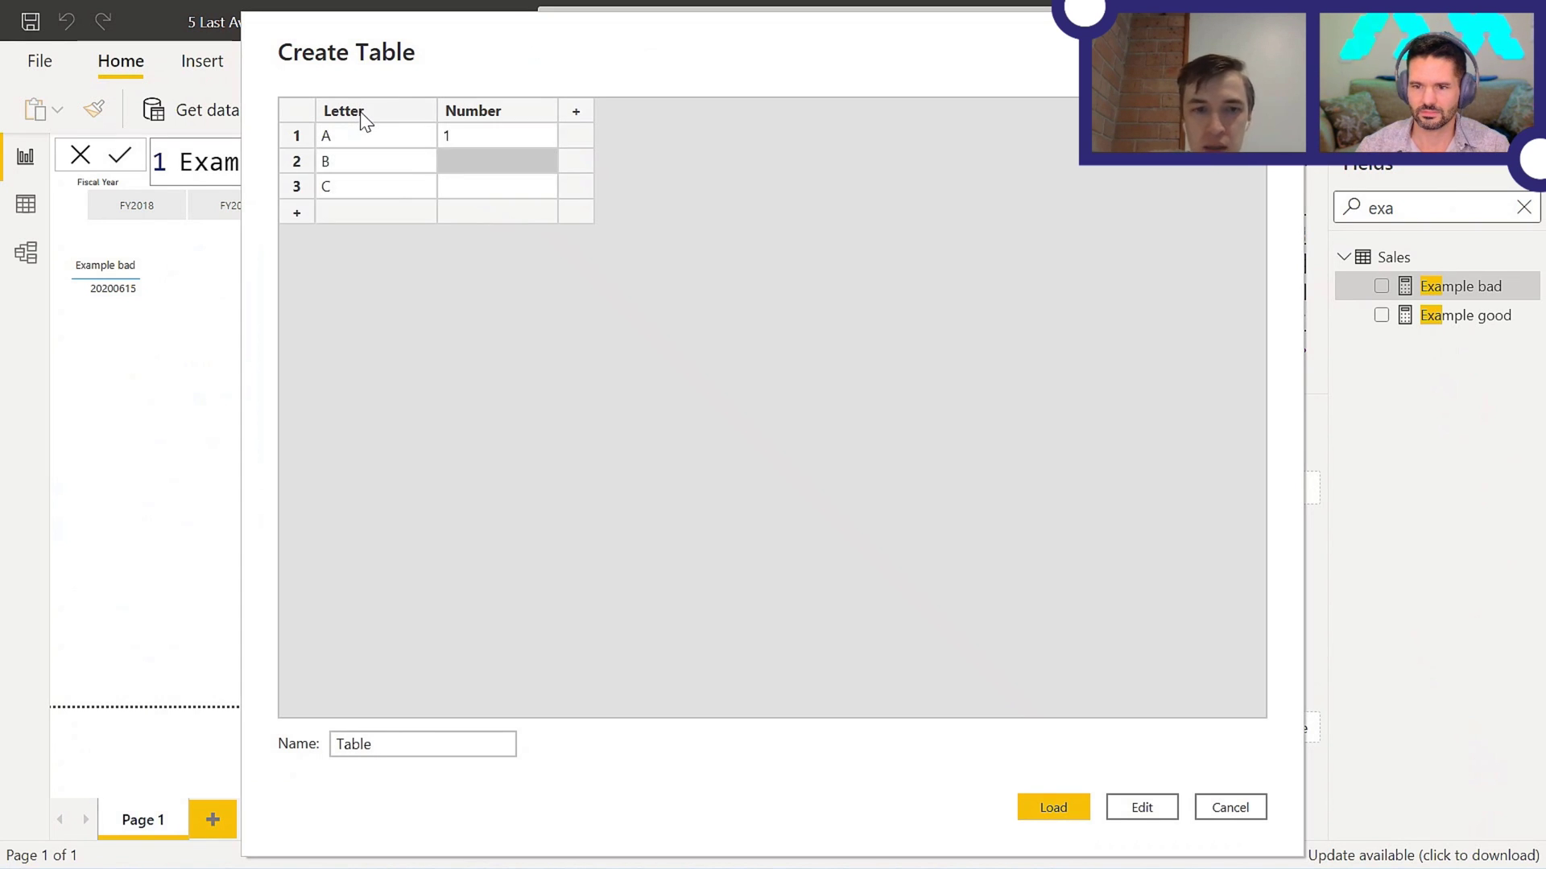
{"action": "type", "text": "2"}
{"action": "key", "text": "Return"}
{"action": "type", "text": "3"}
Step: Load the entered table into the model and display its rows in the data view
{"action": "left_click", "coordinate": [1053, 807]}
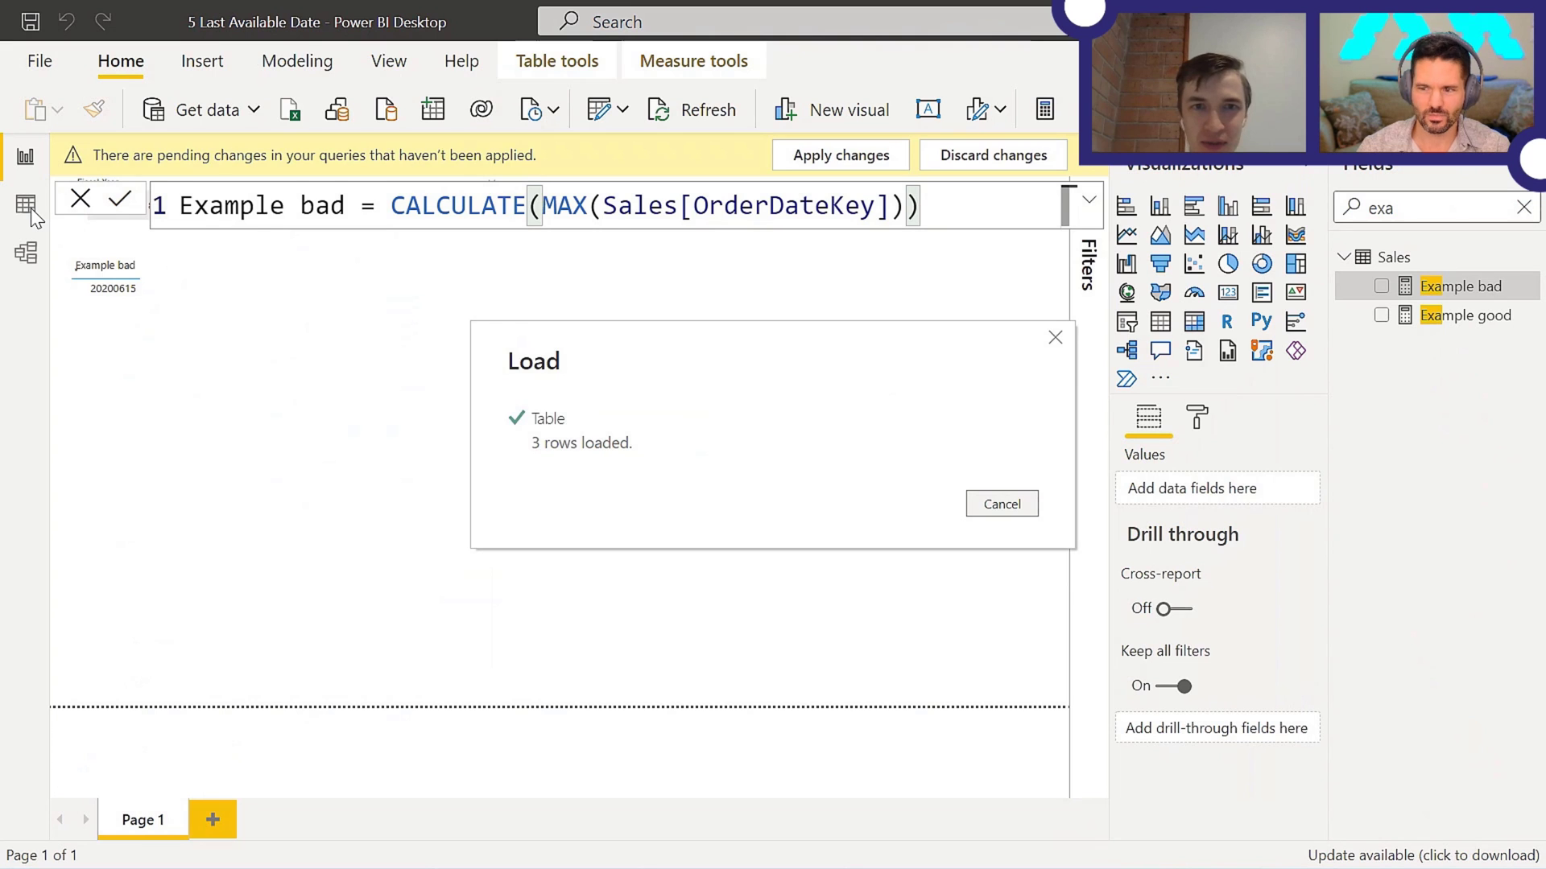
{"action": "left_click", "coordinate": [26, 205]}
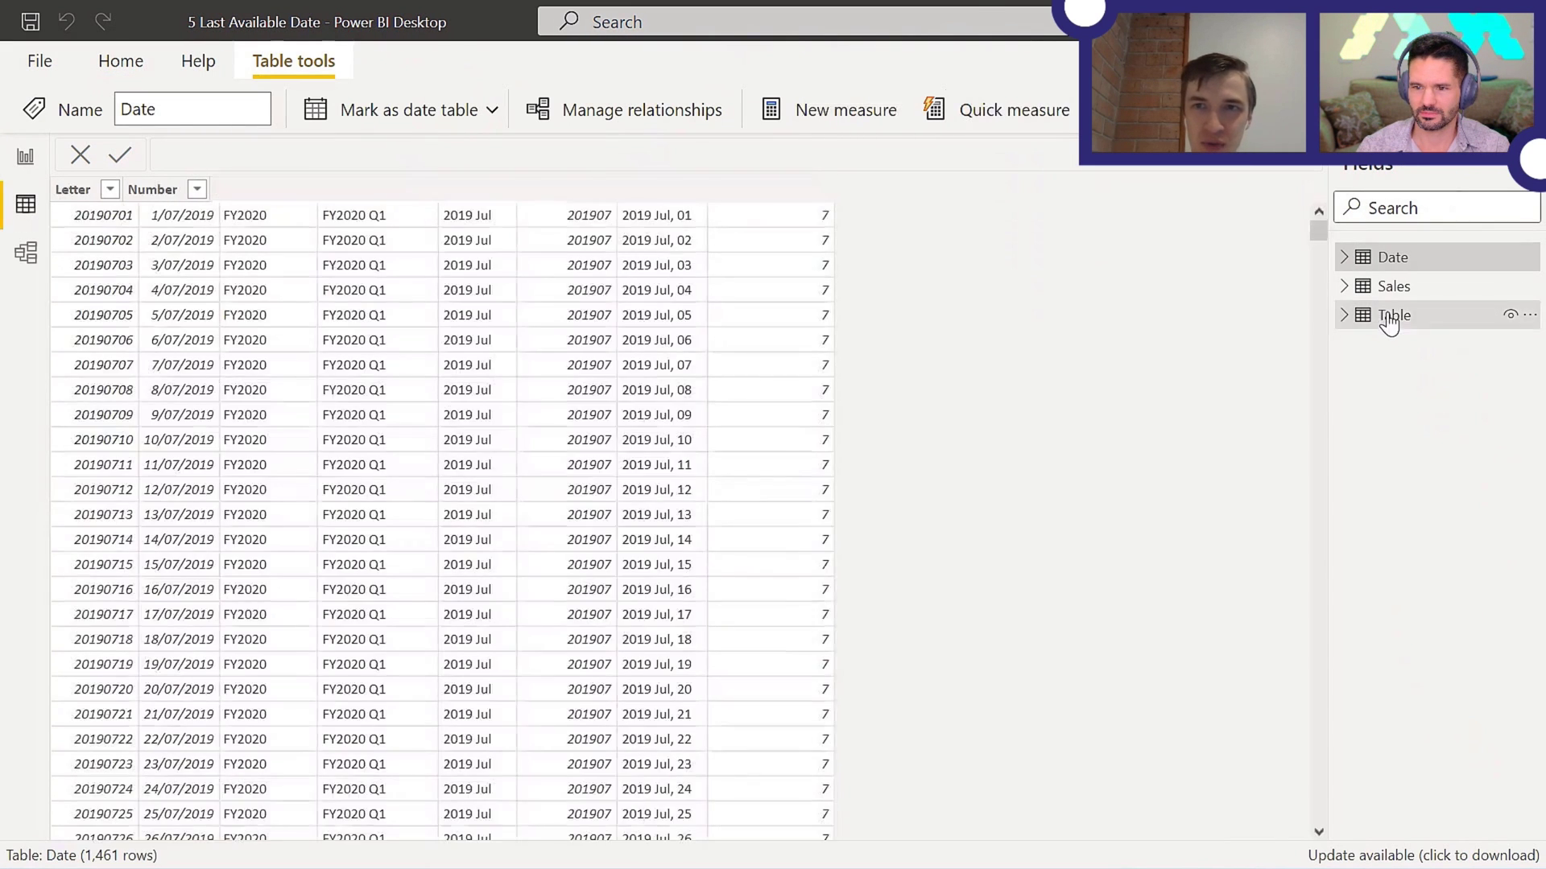
{"action": "left_click", "coordinate": [1390, 316]}
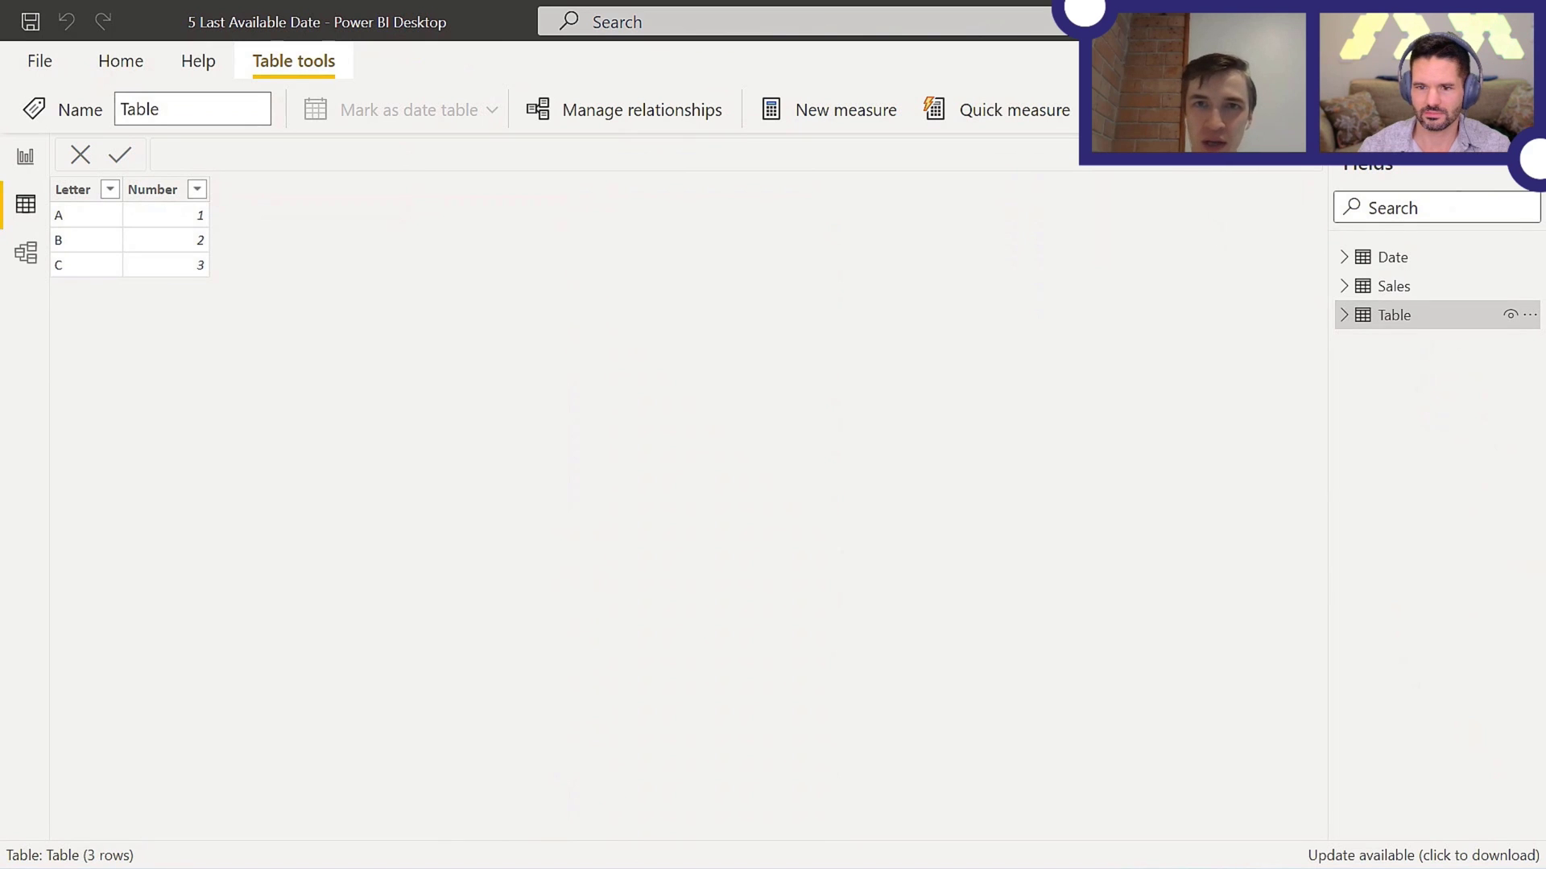
Step: Add a calculated column to Table with the formula Sum Number = SUM('Table'[Number])
{"action": "left_click", "coordinate": [1159, 110]}
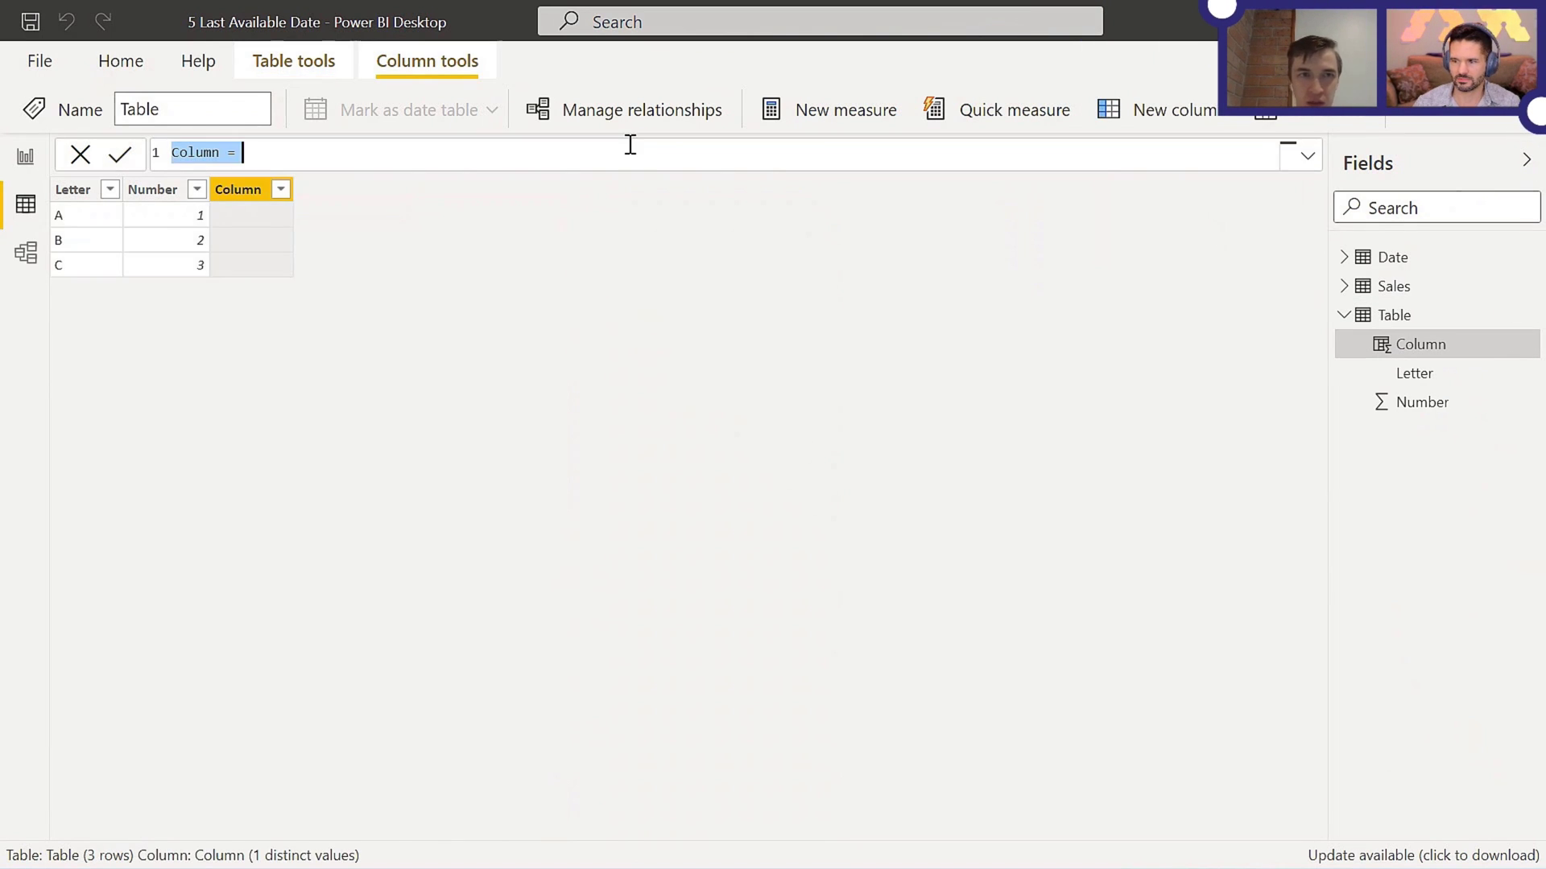
{"action": "type", "text": "Sum Numbe"}
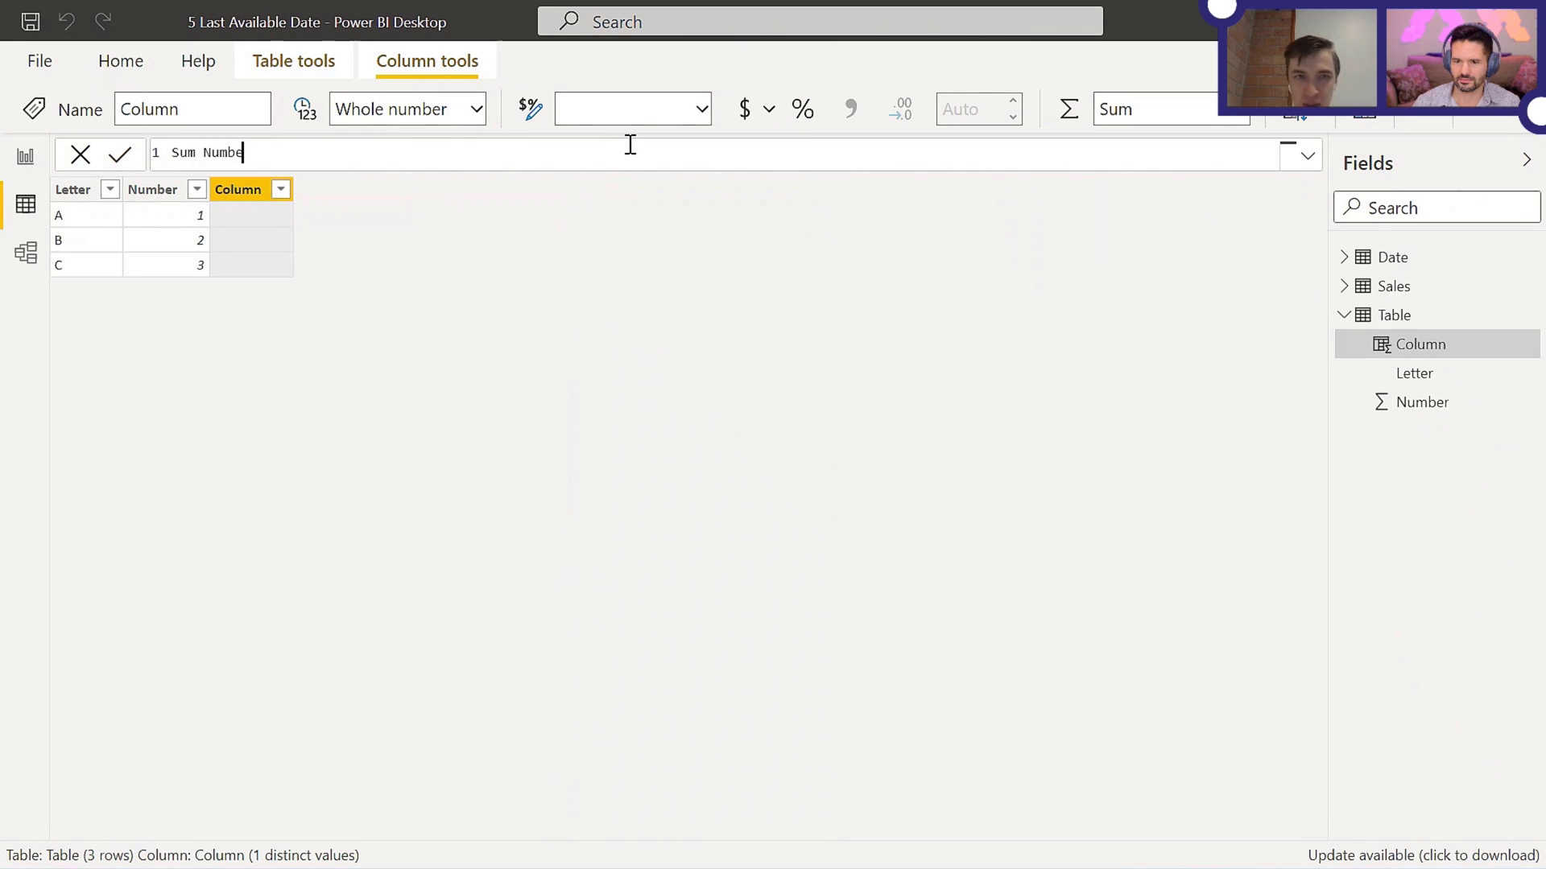
{"action": "type", "text": "r = SUM(num"}
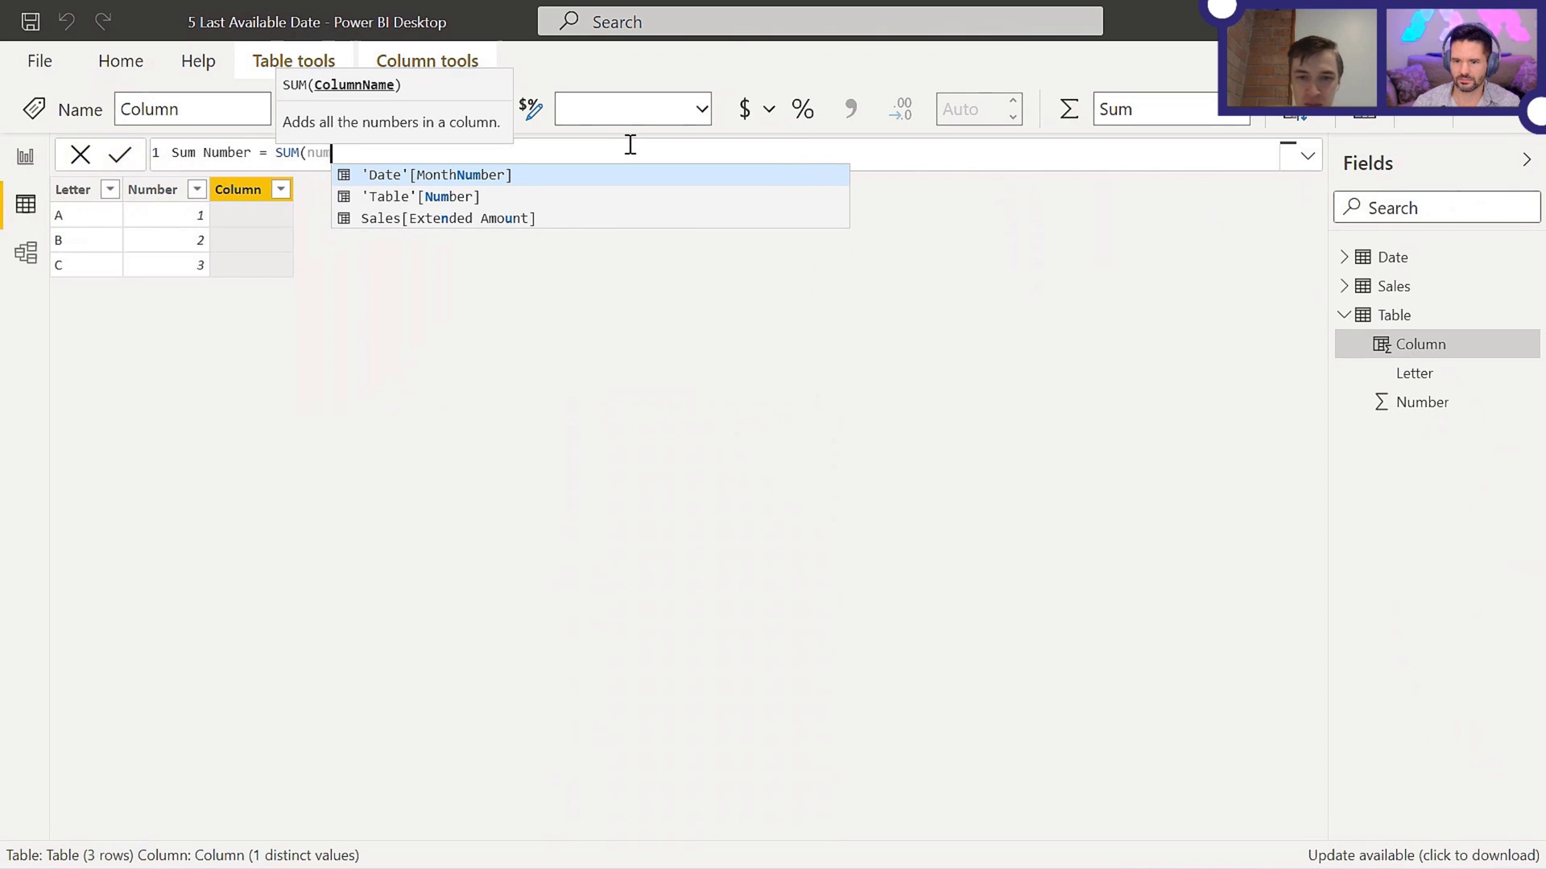
{"action": "type", "text": "b"}
{"action": "key", "text": "Down"}
{"action": "key", "text": "Tab"}
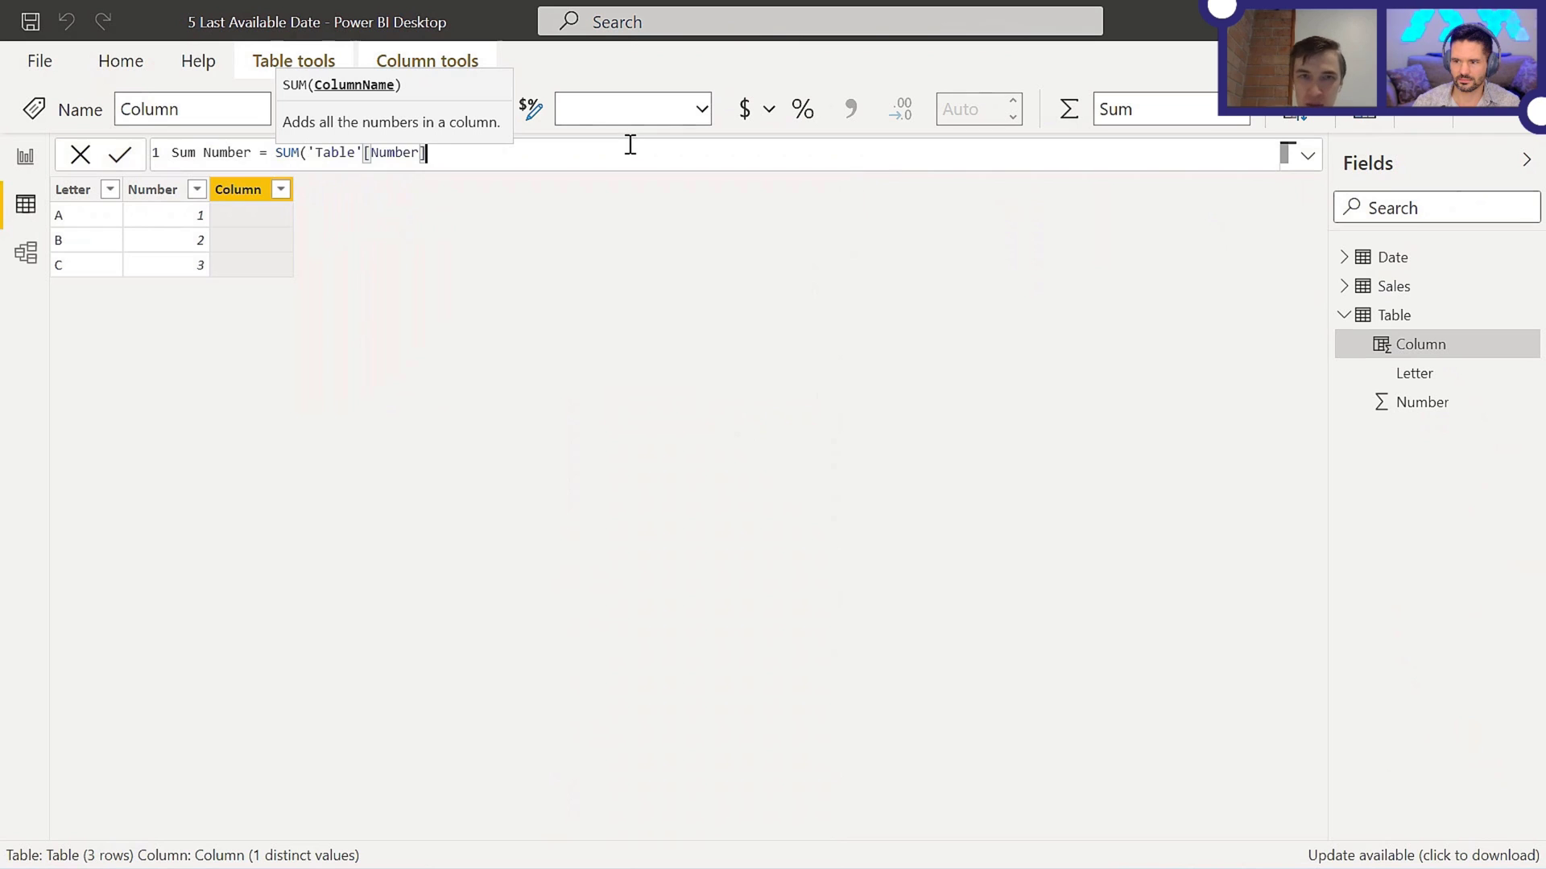
{"action": "type", "text": ")"}
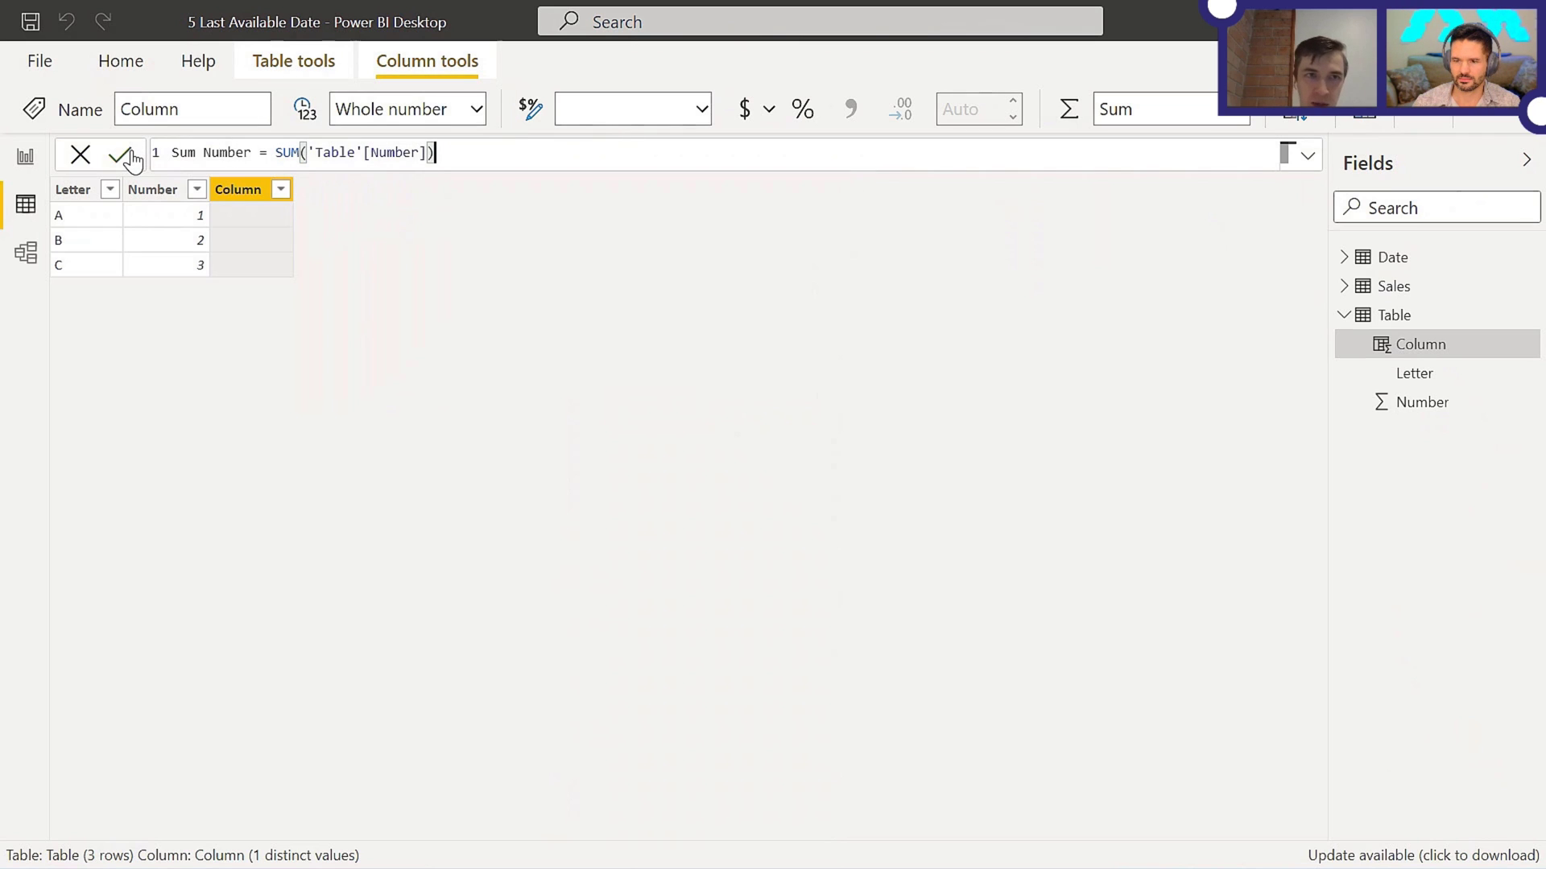
{"action": "left_click", "coordinate": [133, 155]}
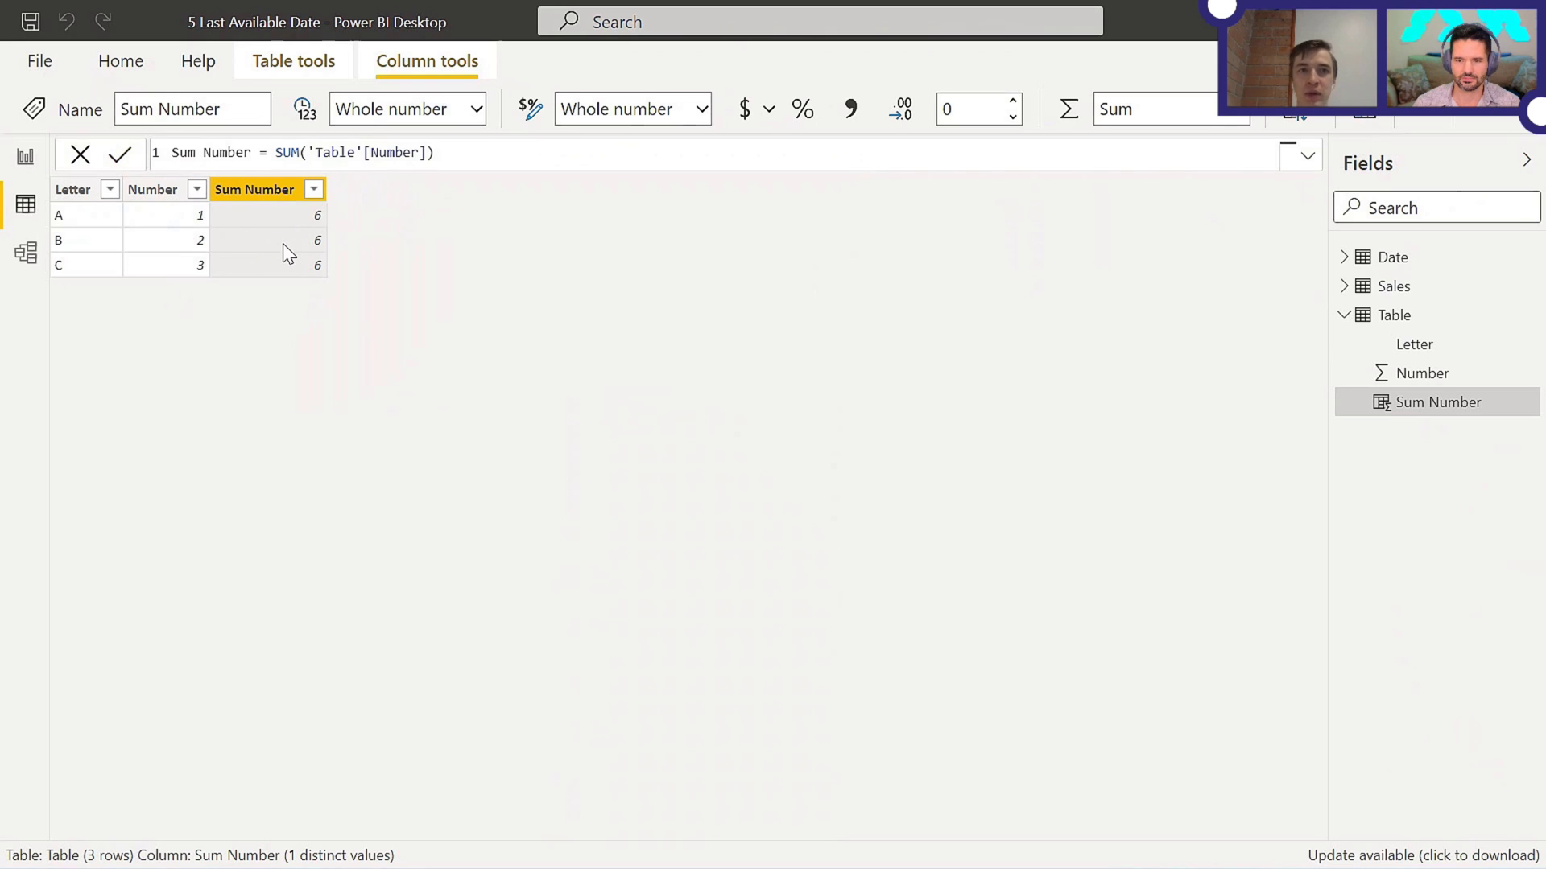
Step: Wrap the Sum Number column's SUM expression in CALCULATE, giving CALCULATE(SUM('Table'[Number]))
{"action": "left_click", "coordinate": [278, 162]}
{"action": "type", "text": "cal"}
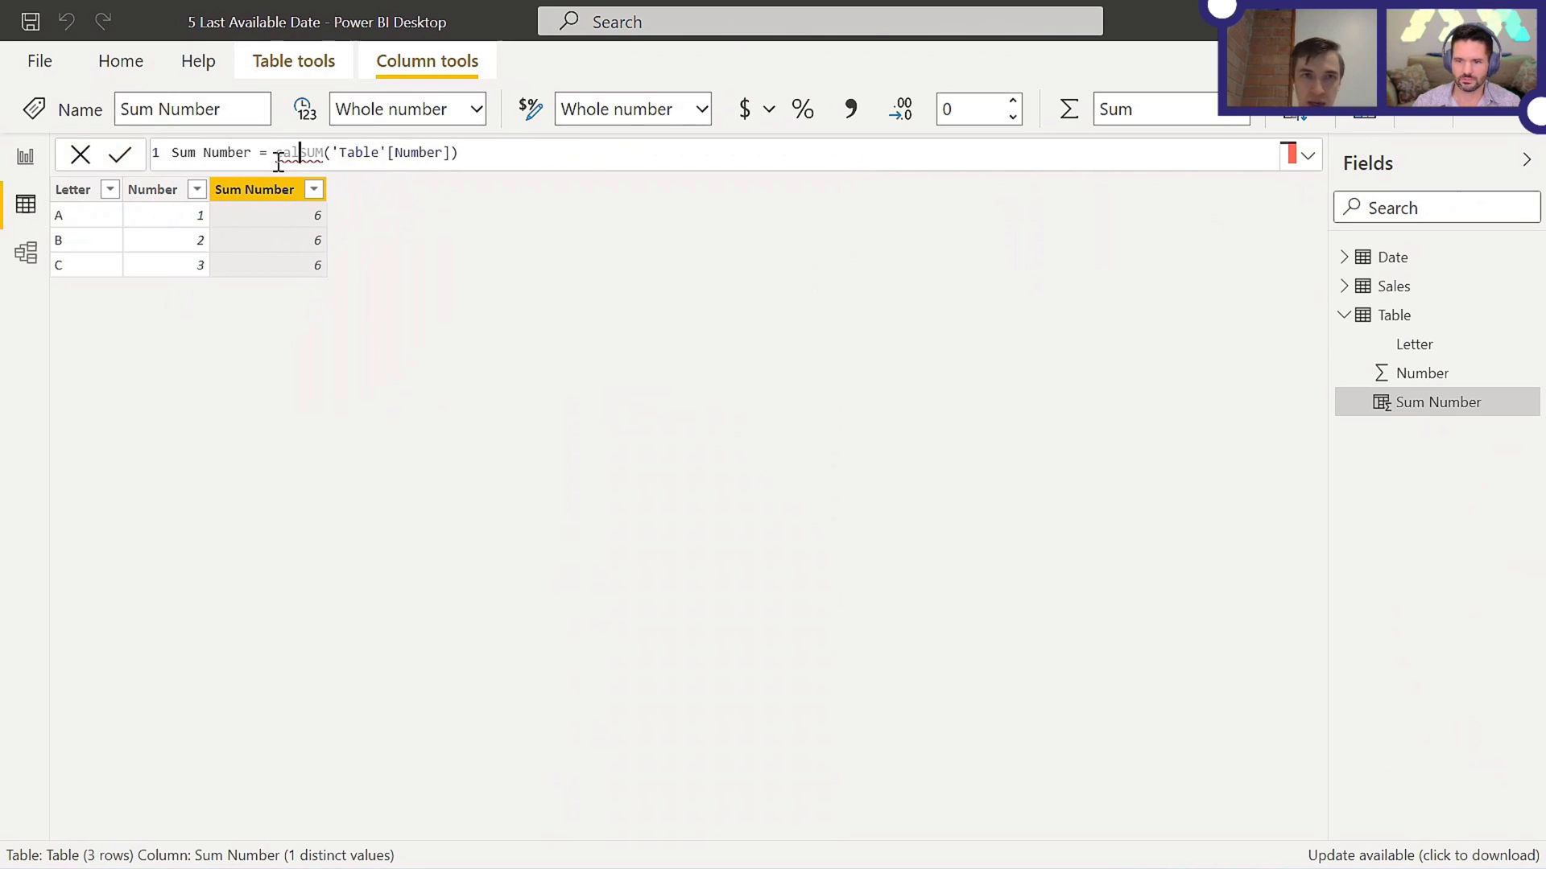
{"action": "key", "text": "BackSpace"}
{"action": "key", "text": "BackSpace"}
{"action": "key", "text": "BackSpace"}
{"action": "type", "text": "CALCULA"}
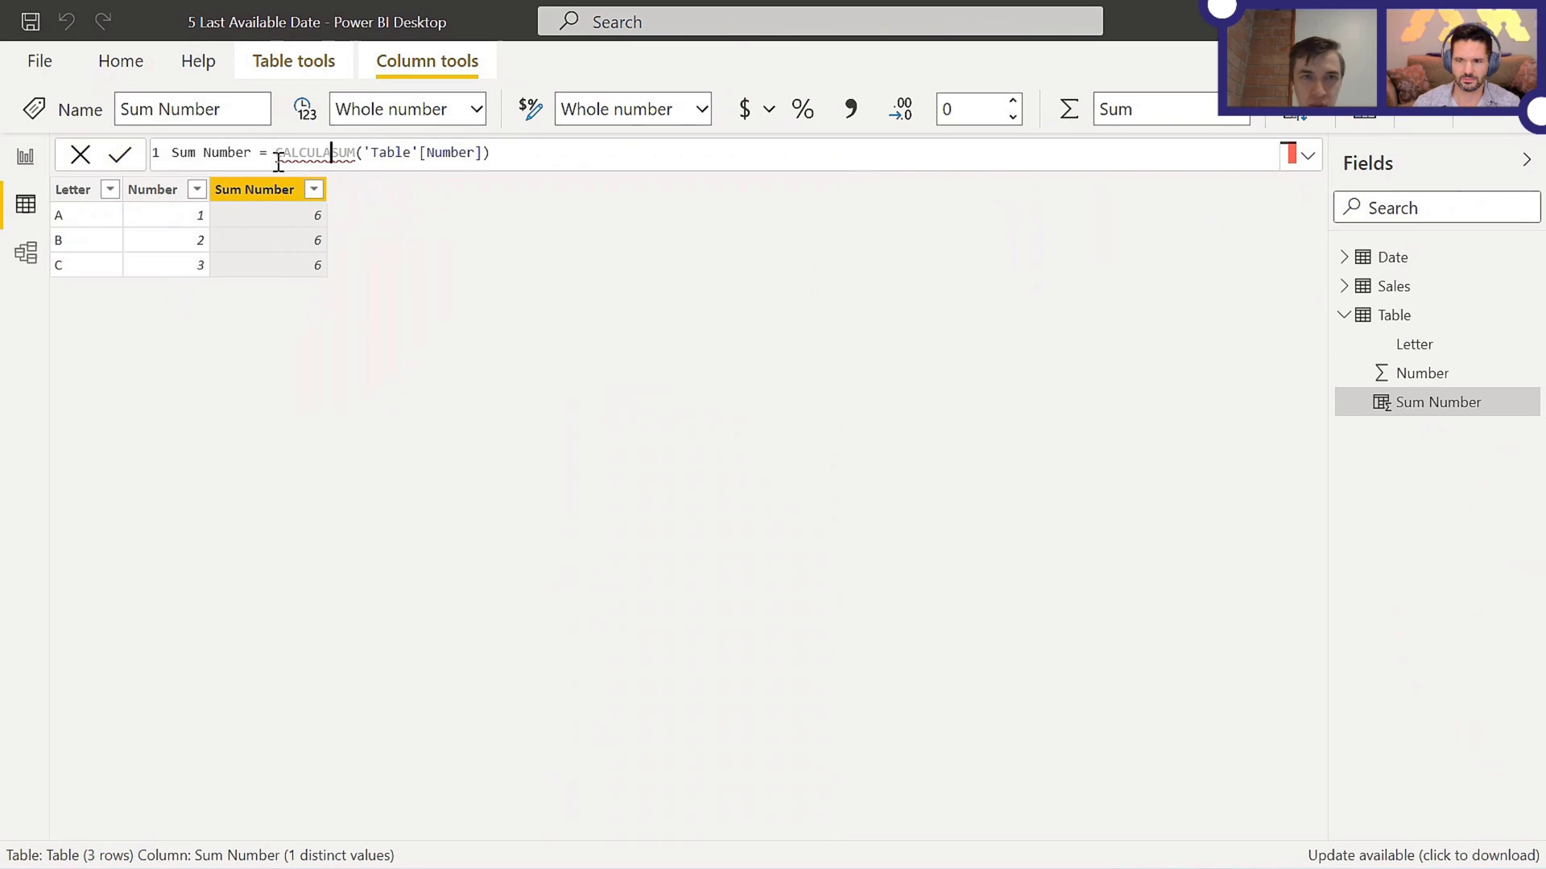
{"action": "type", "text": "TE("}
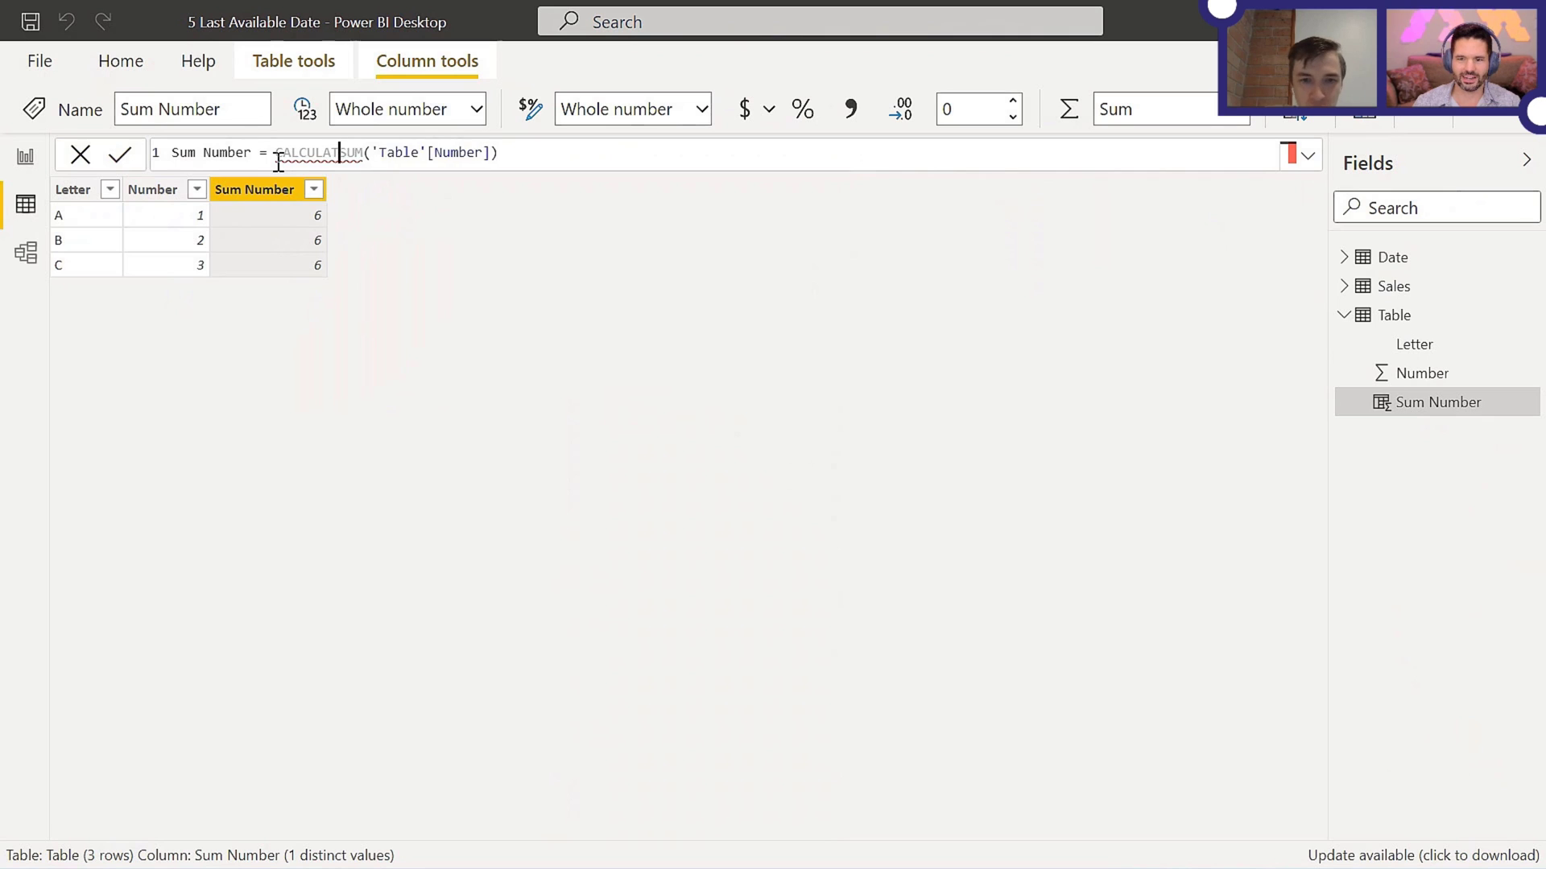
{"action": "left_click", "coordinate": [550, 157]}
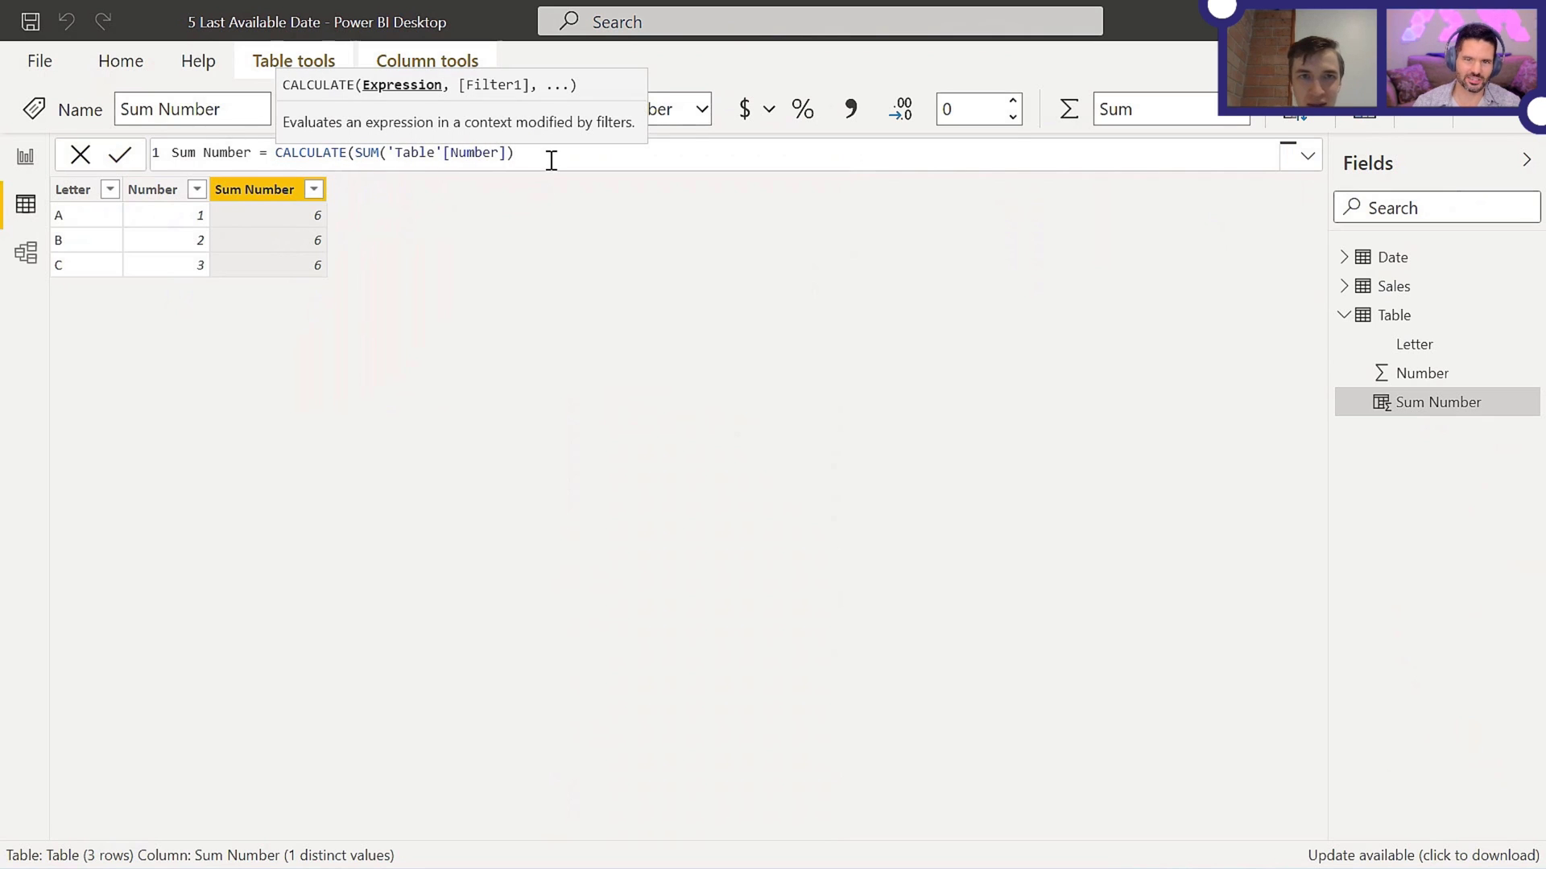
{"action": "type", "text": ")"}
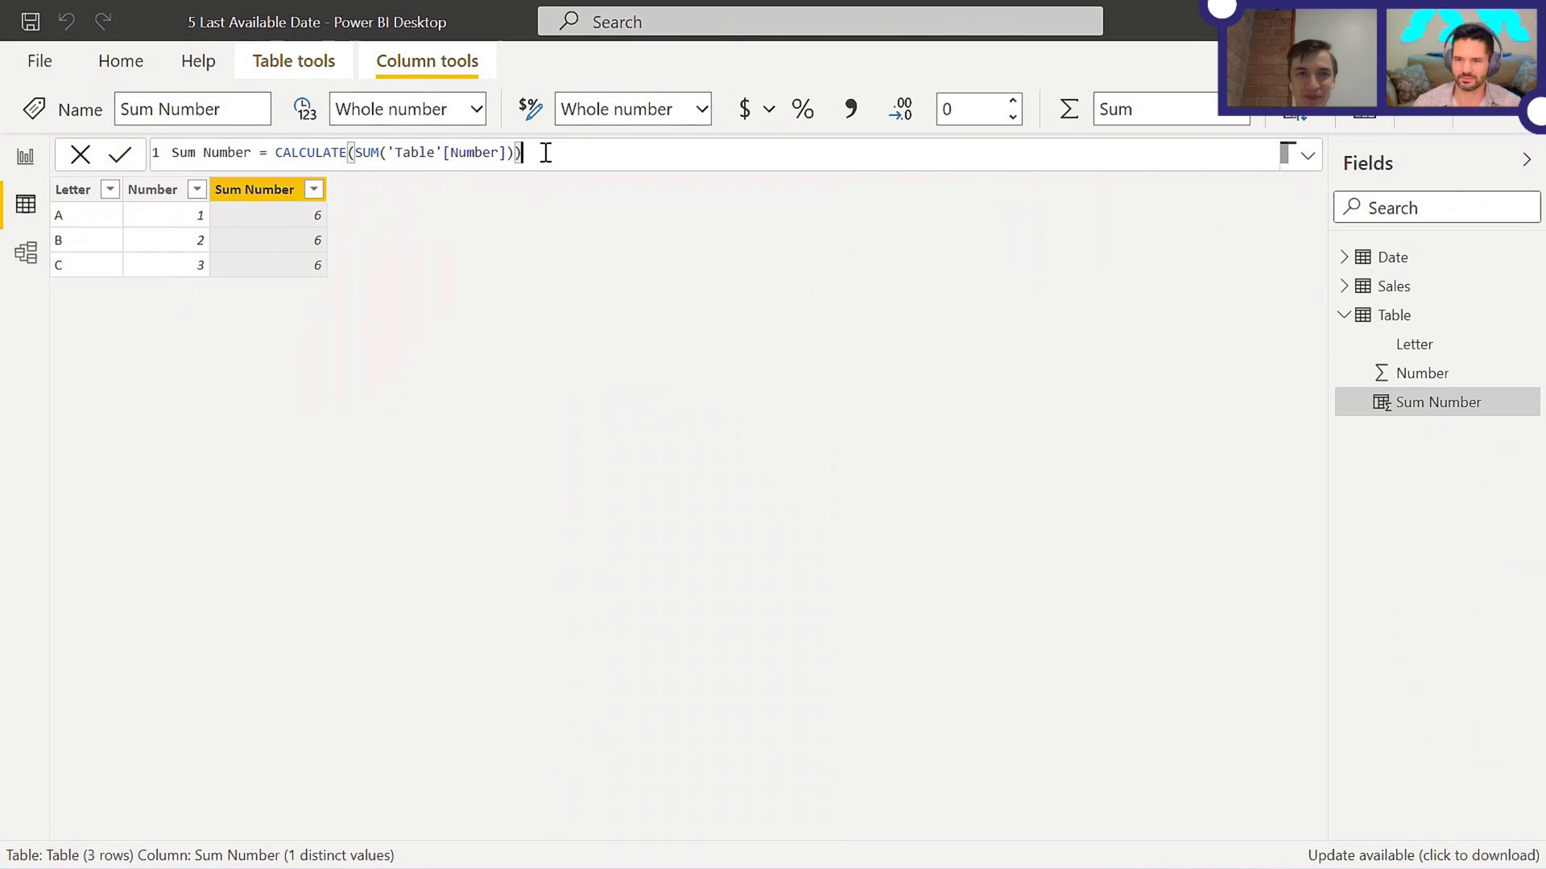
{"action": "left_click", "coordinate": [121, 154]}
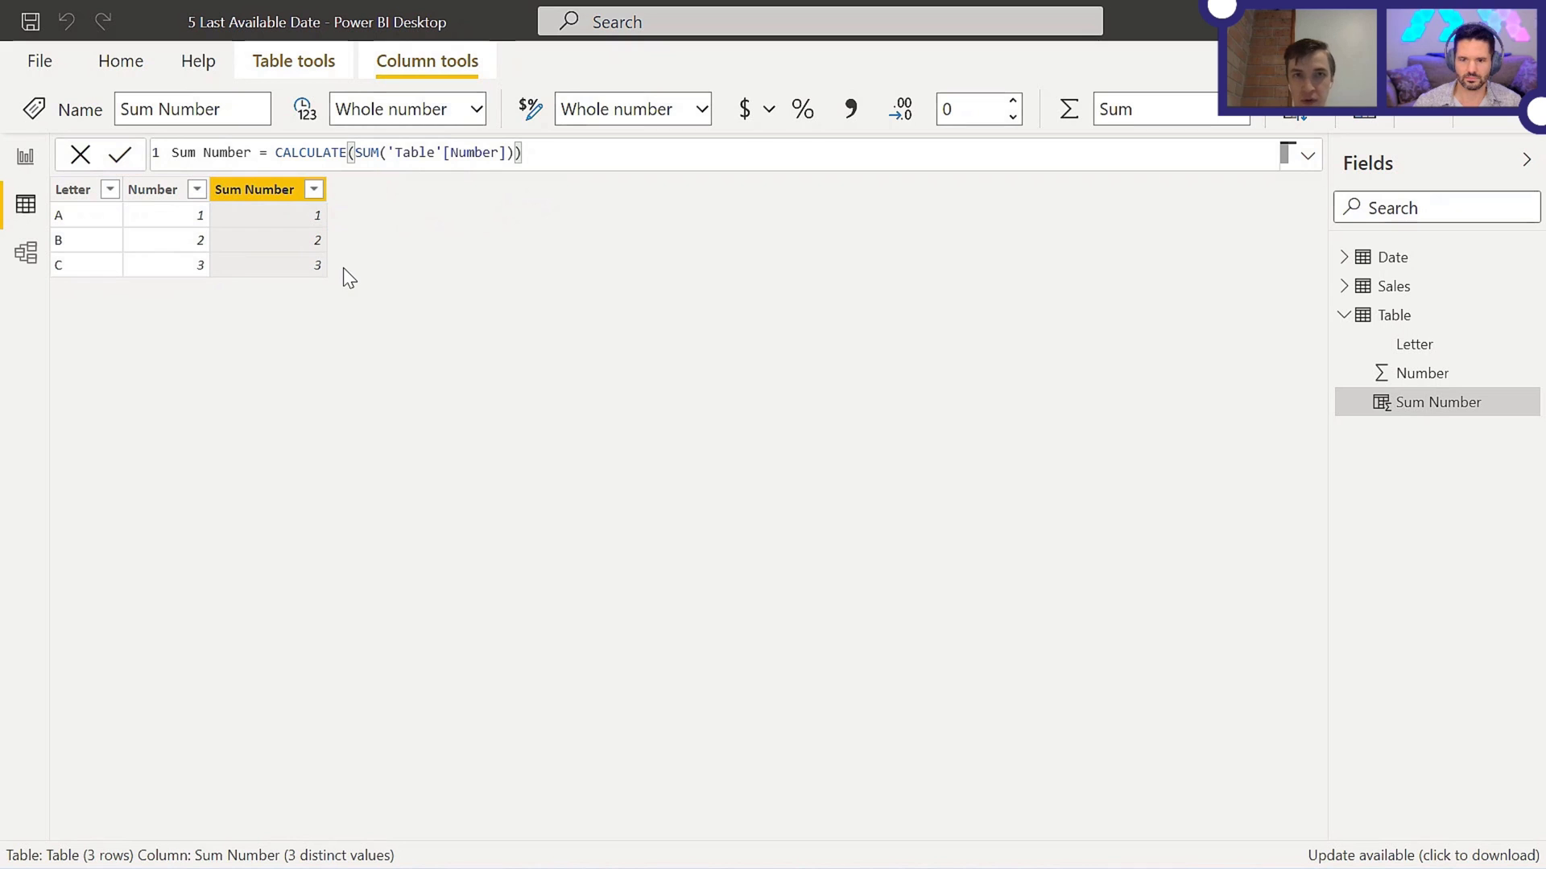
Step: Edit the Source step of Table's query so the third row holds B and 2, and apply the change to the model
{"action": "right_click", "coordinate": [1407, 323]}
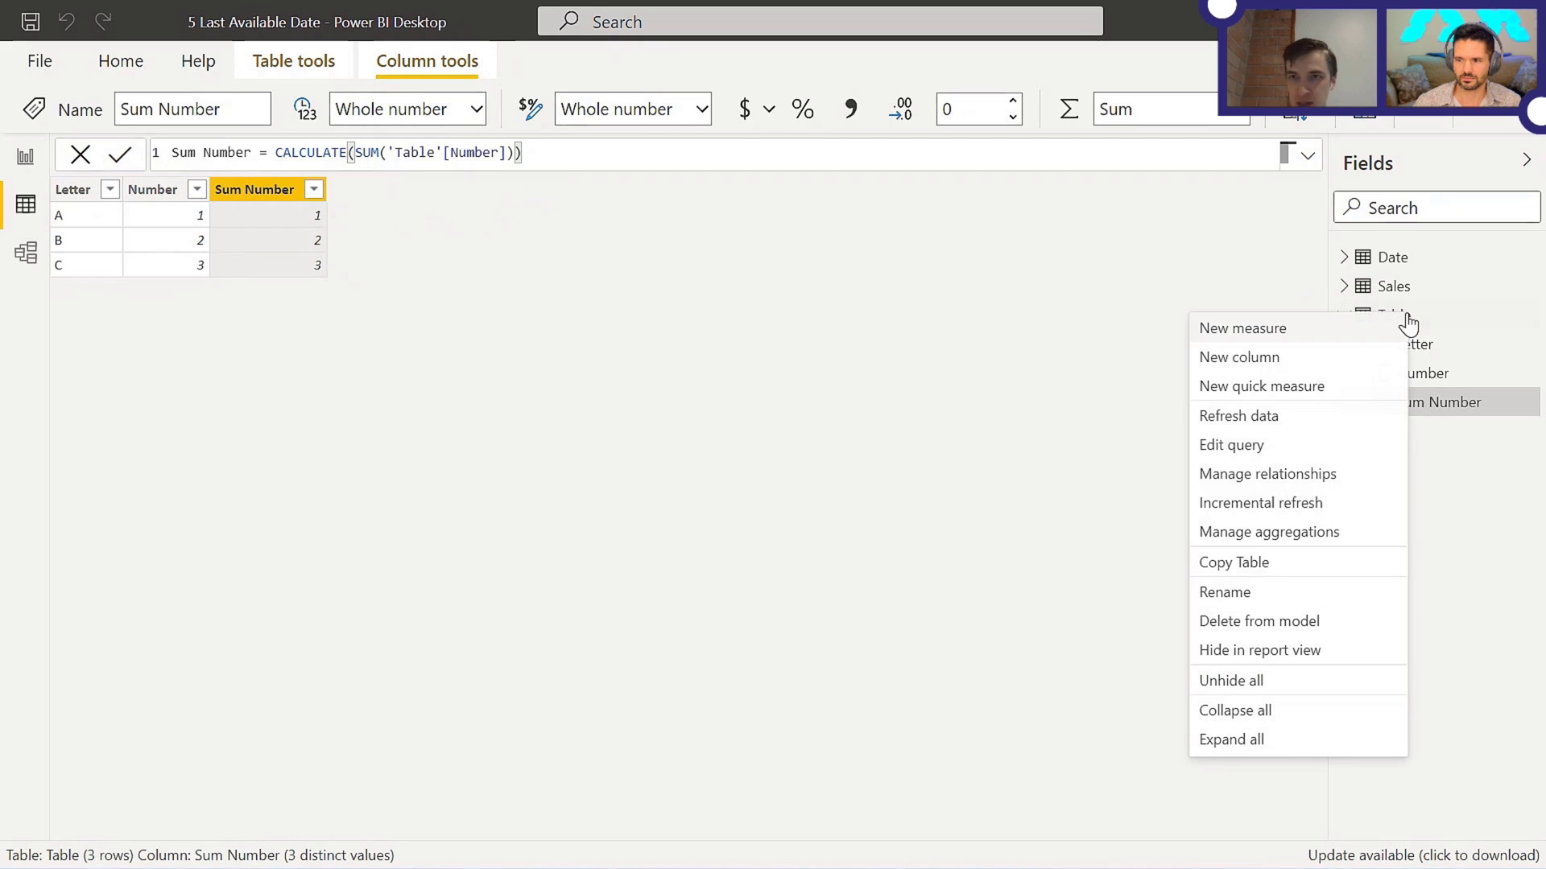
{"action": "left_click", "coordinate": [1274, 447]}
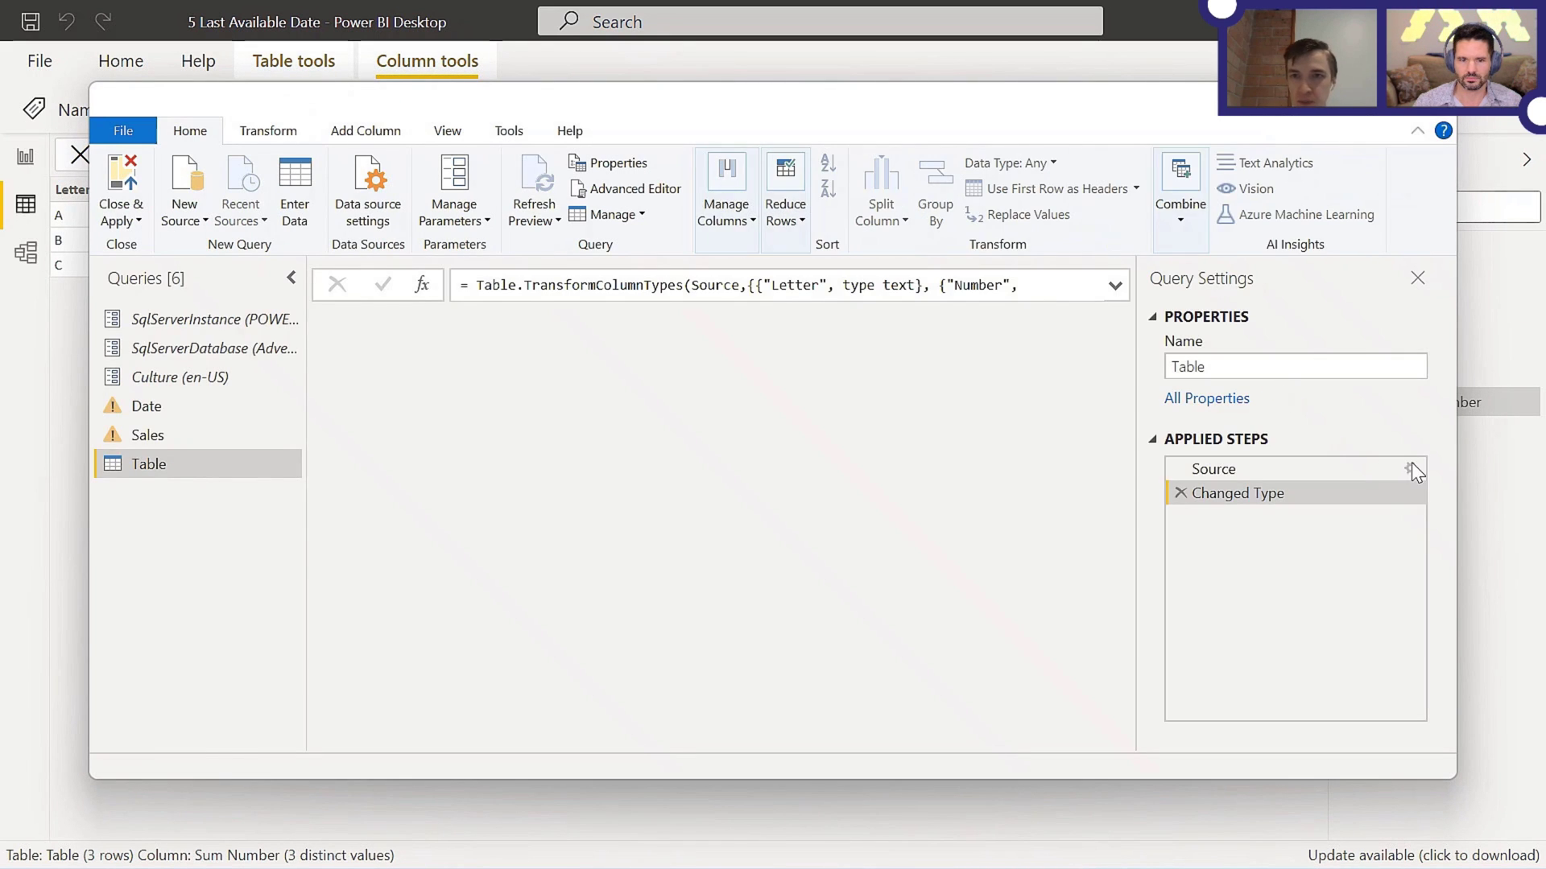
{"action": "left_click", "coordinate": [1412, 471]}
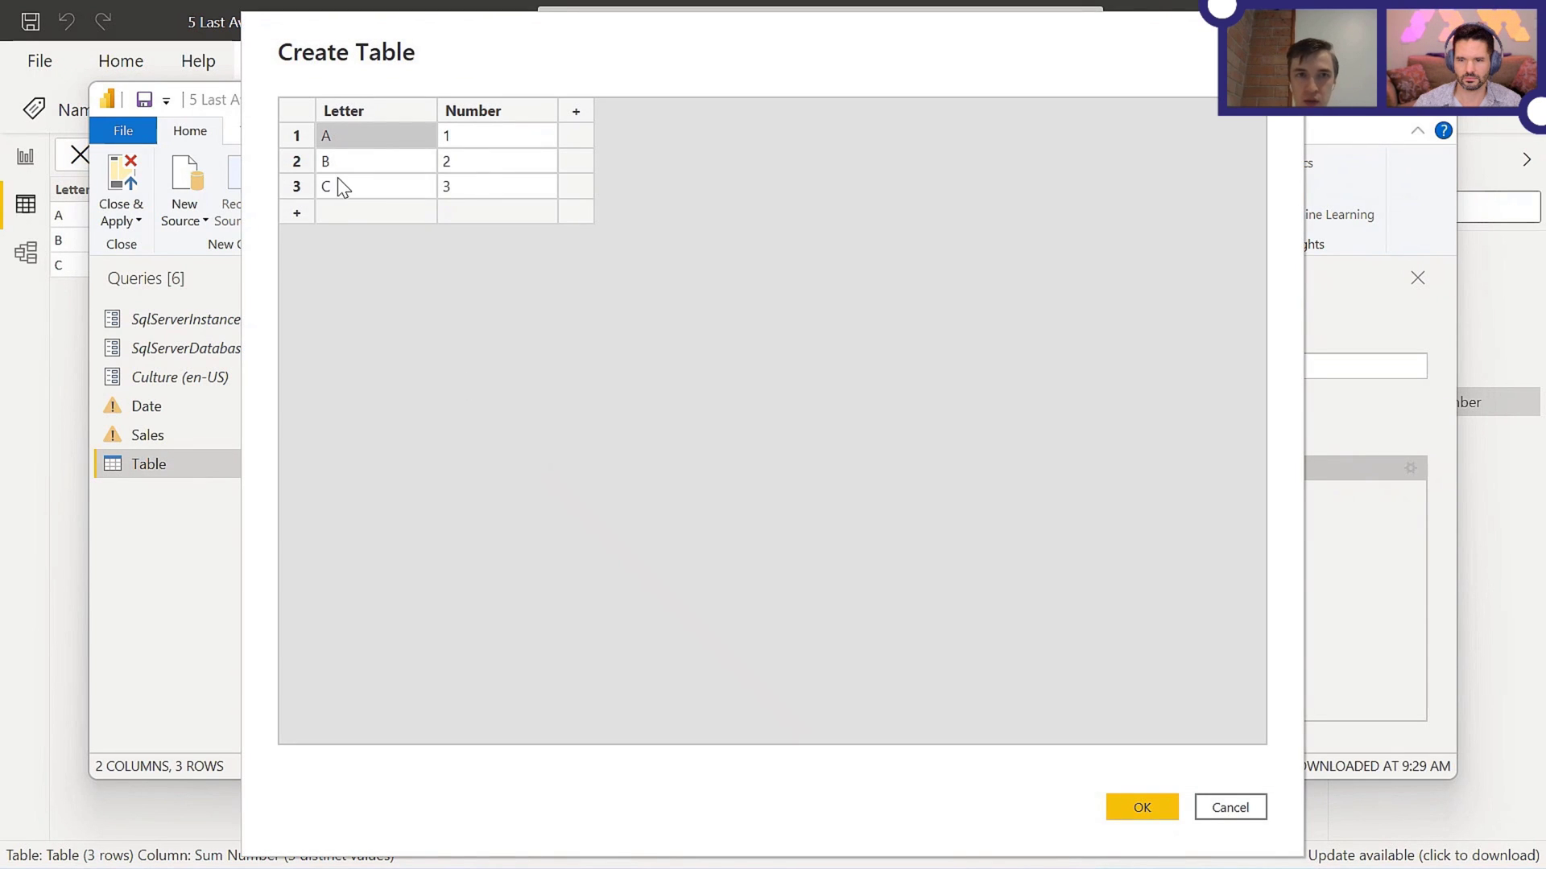
{"action": "left_click", "coordinate": [338, 186]}
{"action": "type", "text": "B"}
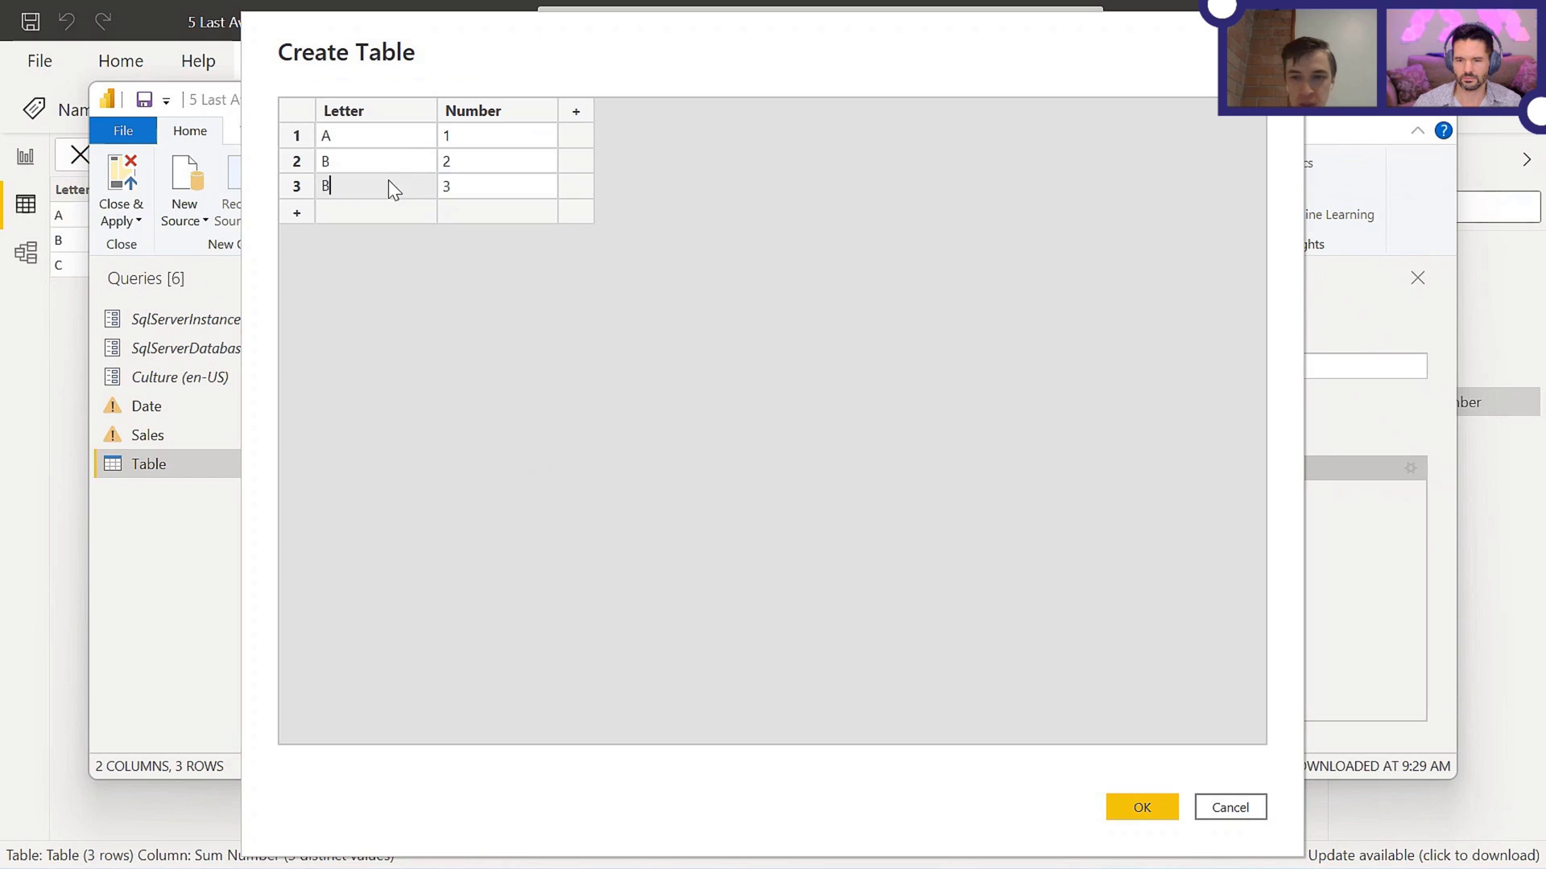
{"action": "key", "text": "Tab"}
{"action": "type", "text": "2"}
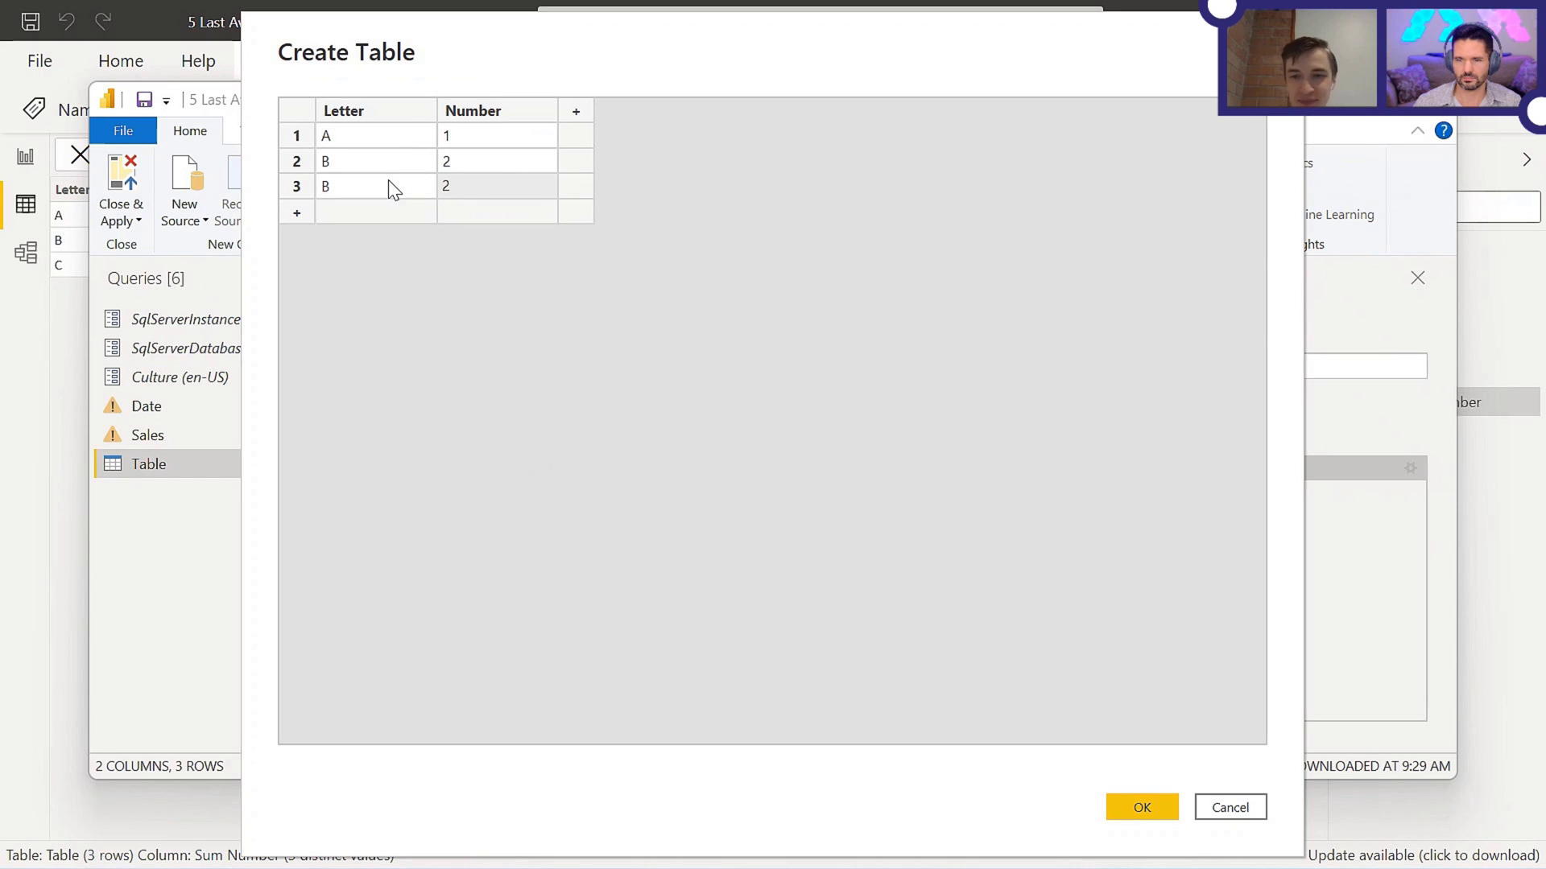
{"action": "left_click", "coordinate": [1130, 808]}
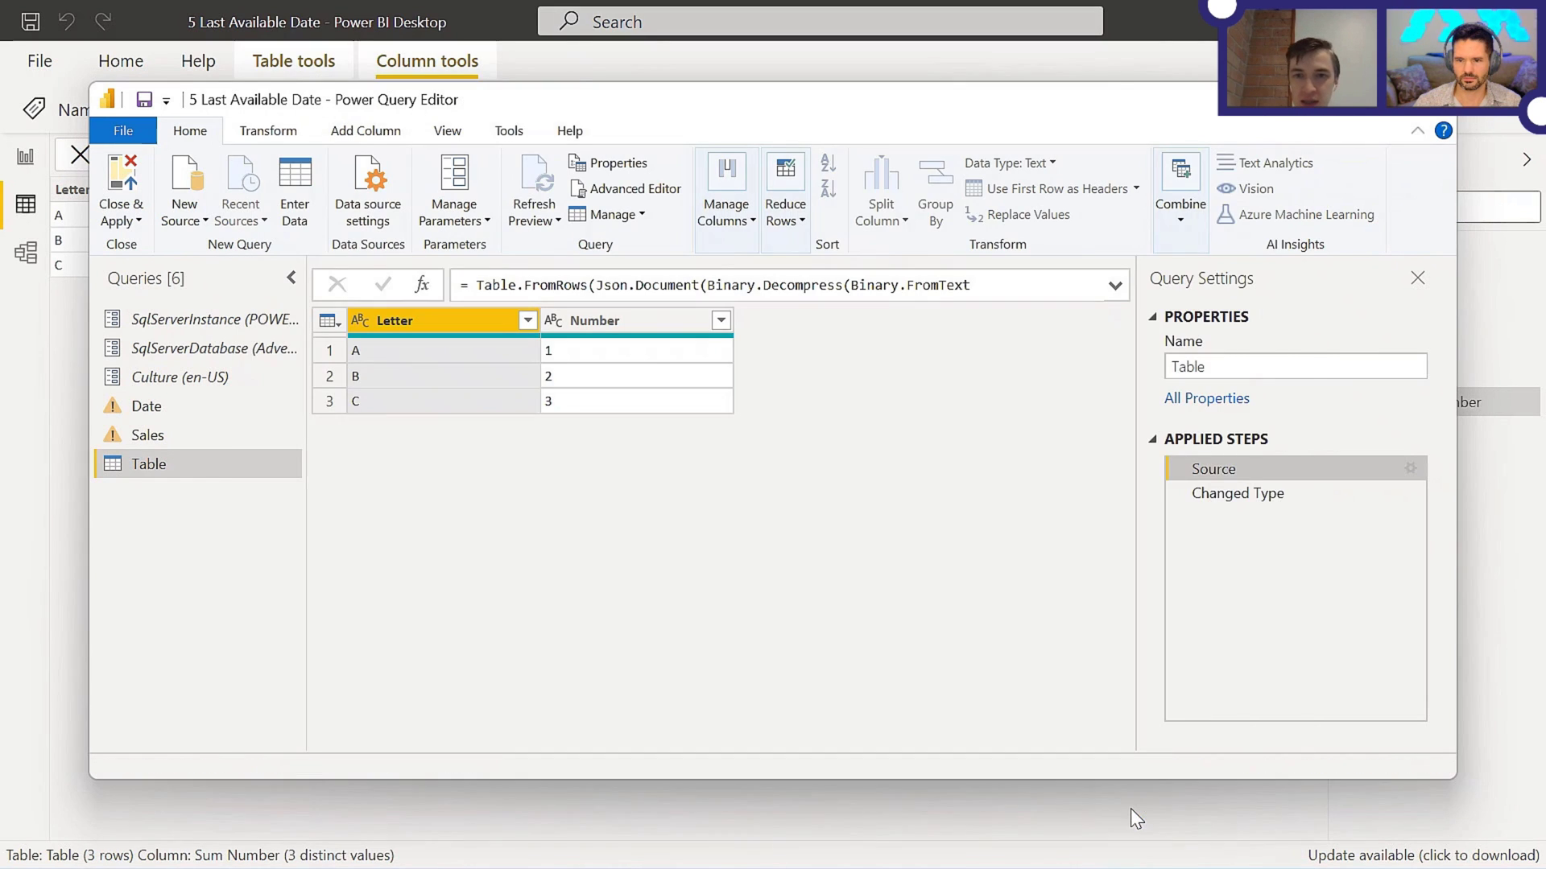
{"action": "left_click", "coordinate": [137, 177]}
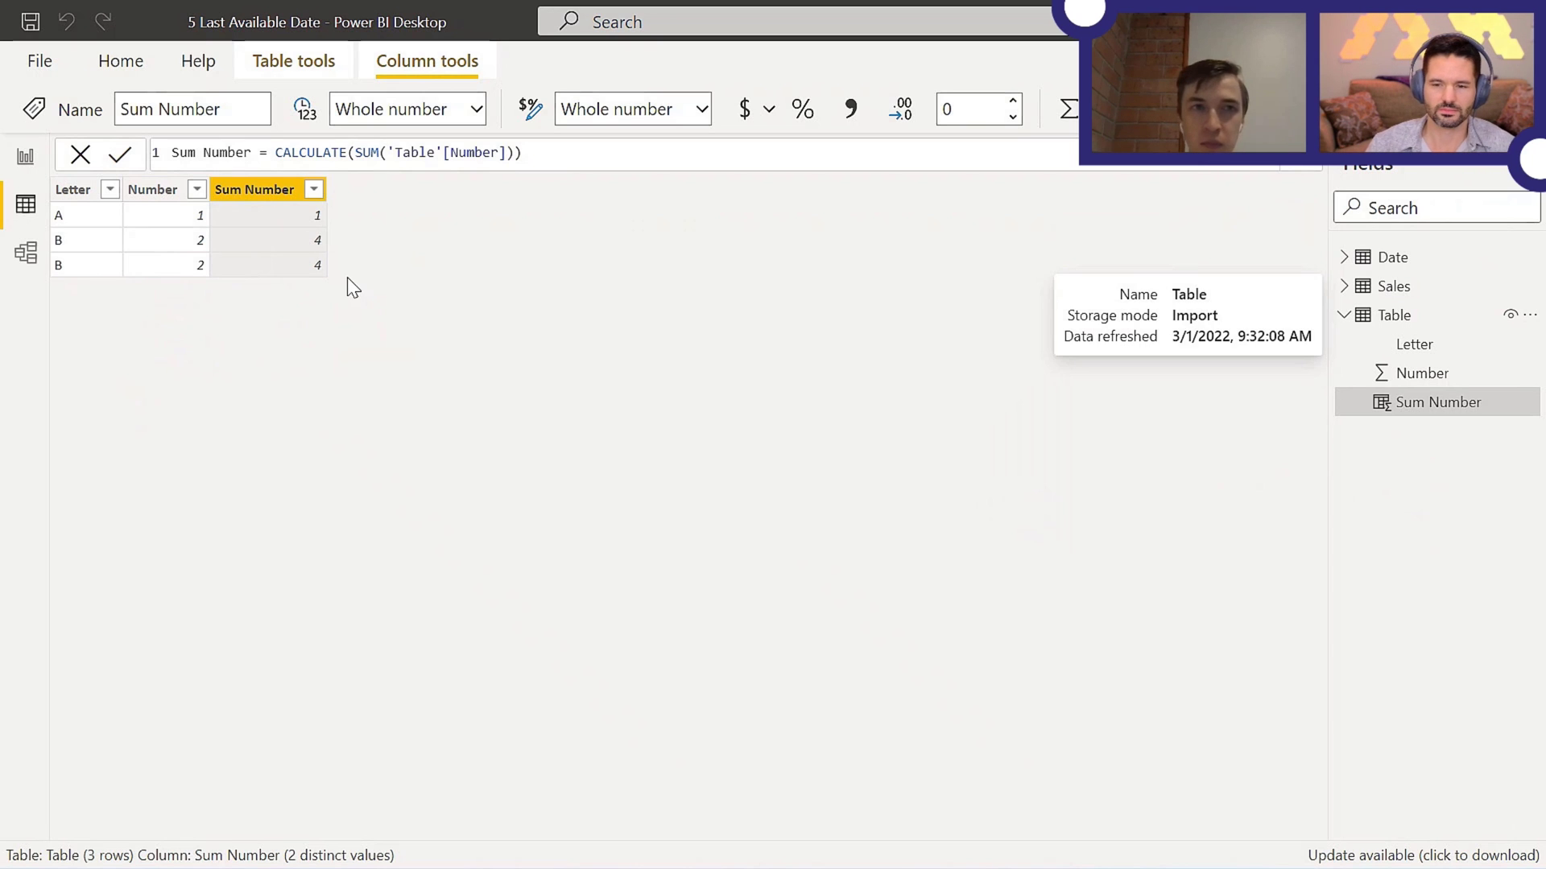
Step: Return to the report page, reopen the Example bad measure's formula, and filter the page to fiscal year FY2018
{"action": "left_click", "coordinate": [39, 165]}
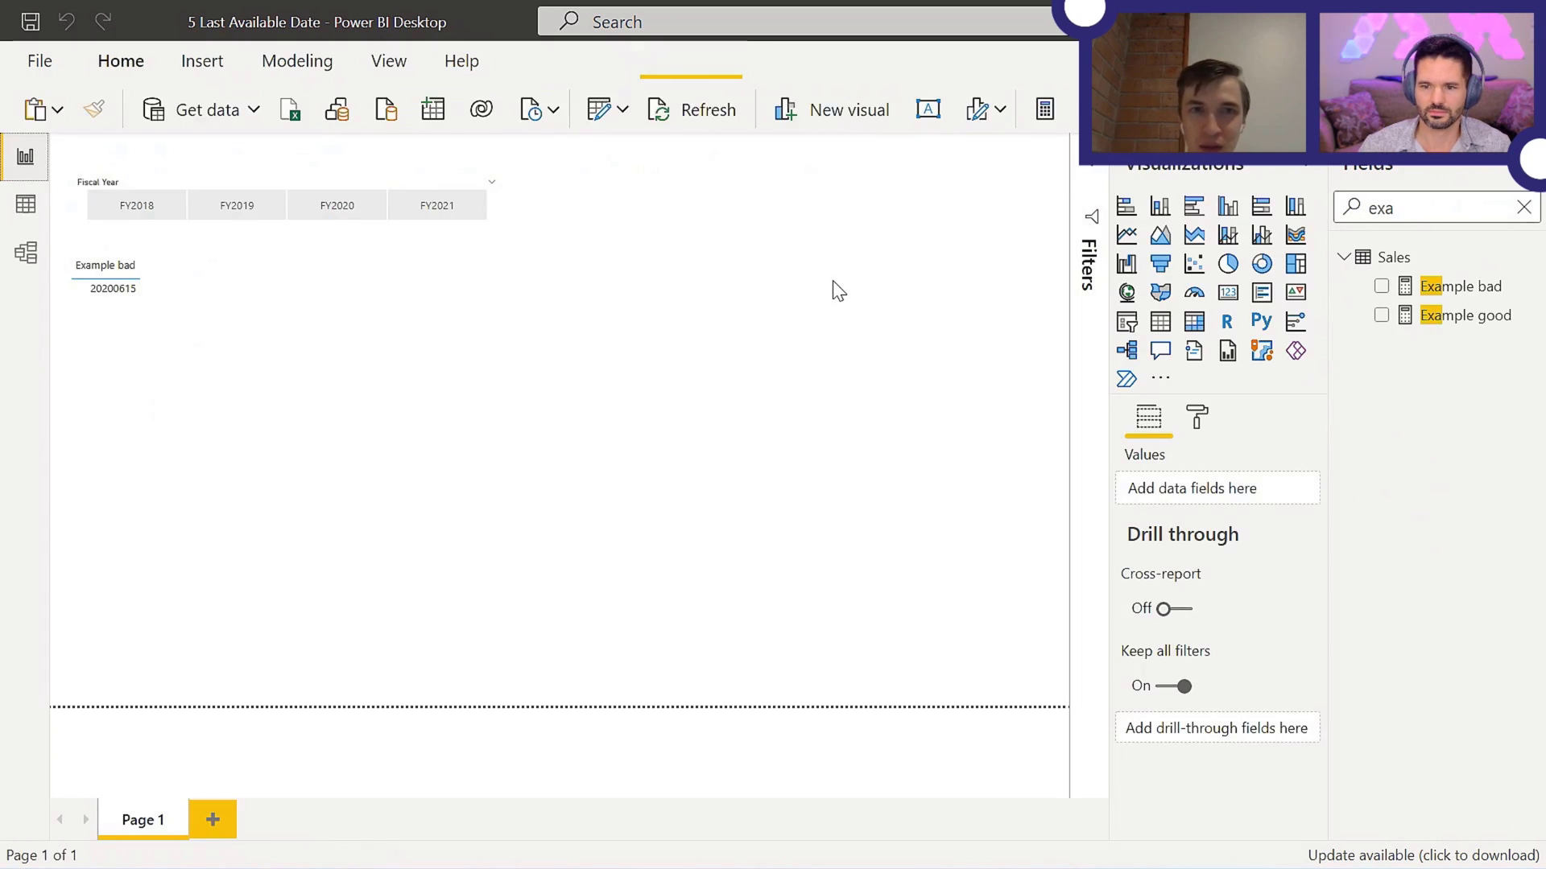
{"action": "left_click", "coordinate": [1461, 293]}
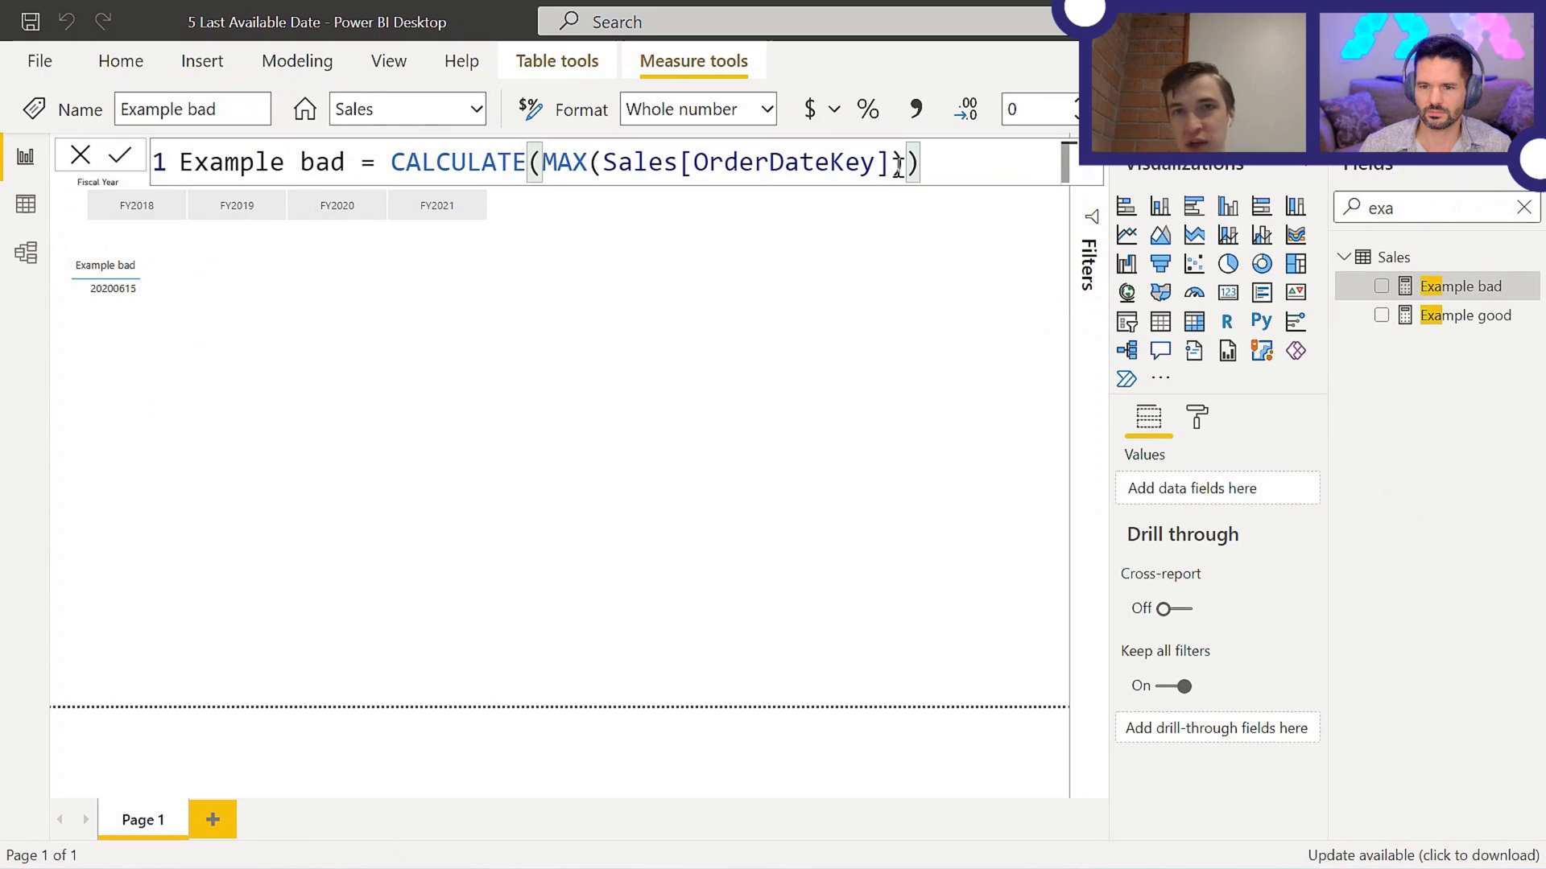
{"action": "left_click", "coordinate": [143, 206]}
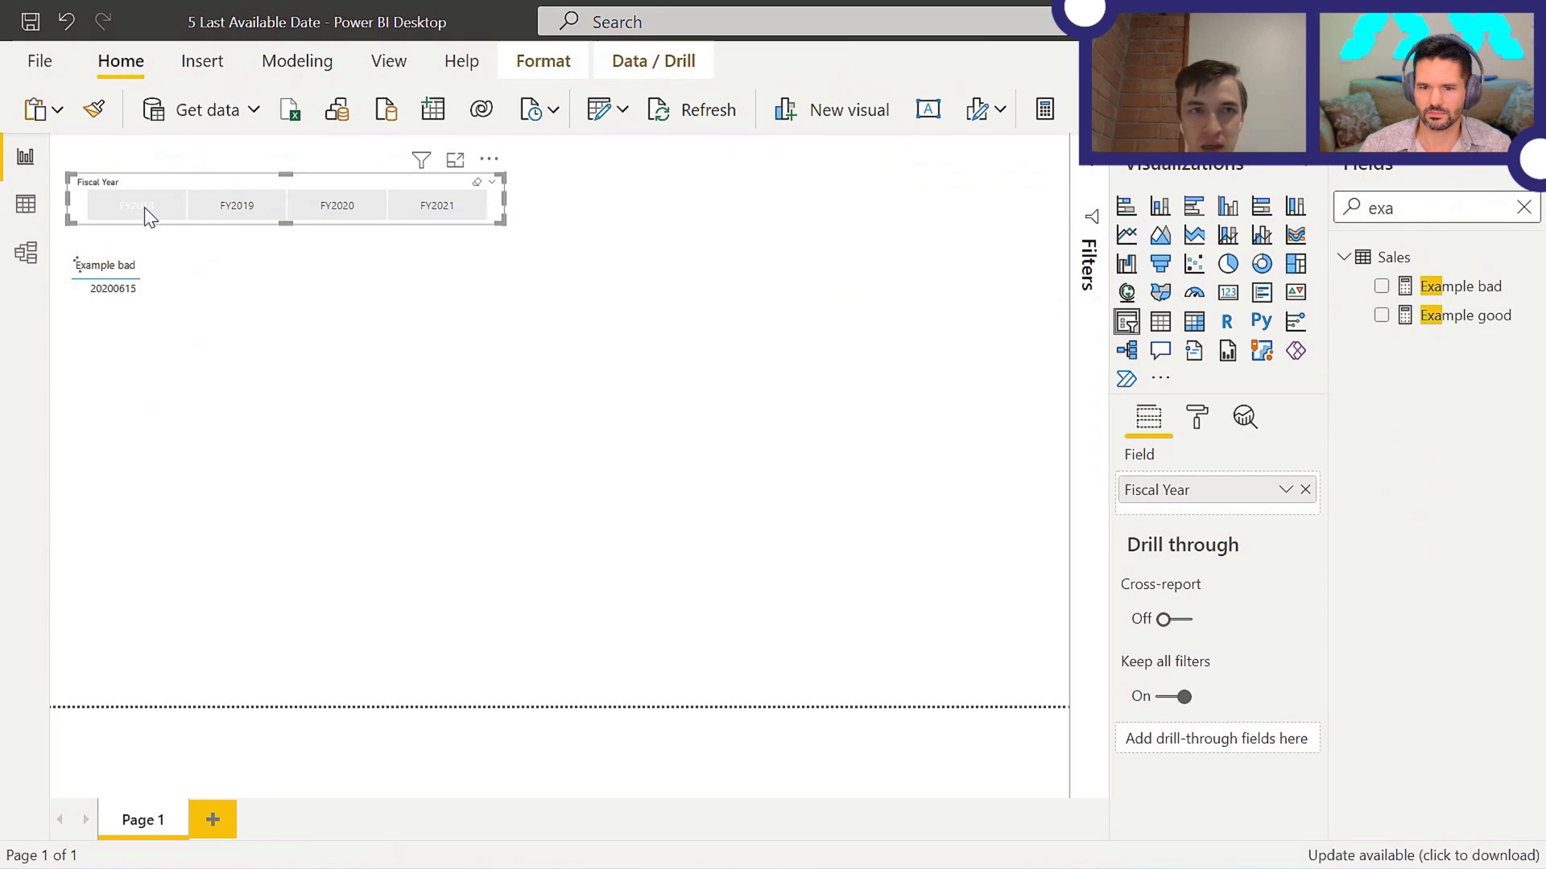
{"action": "left_click", "coordinate": [143, 206]}
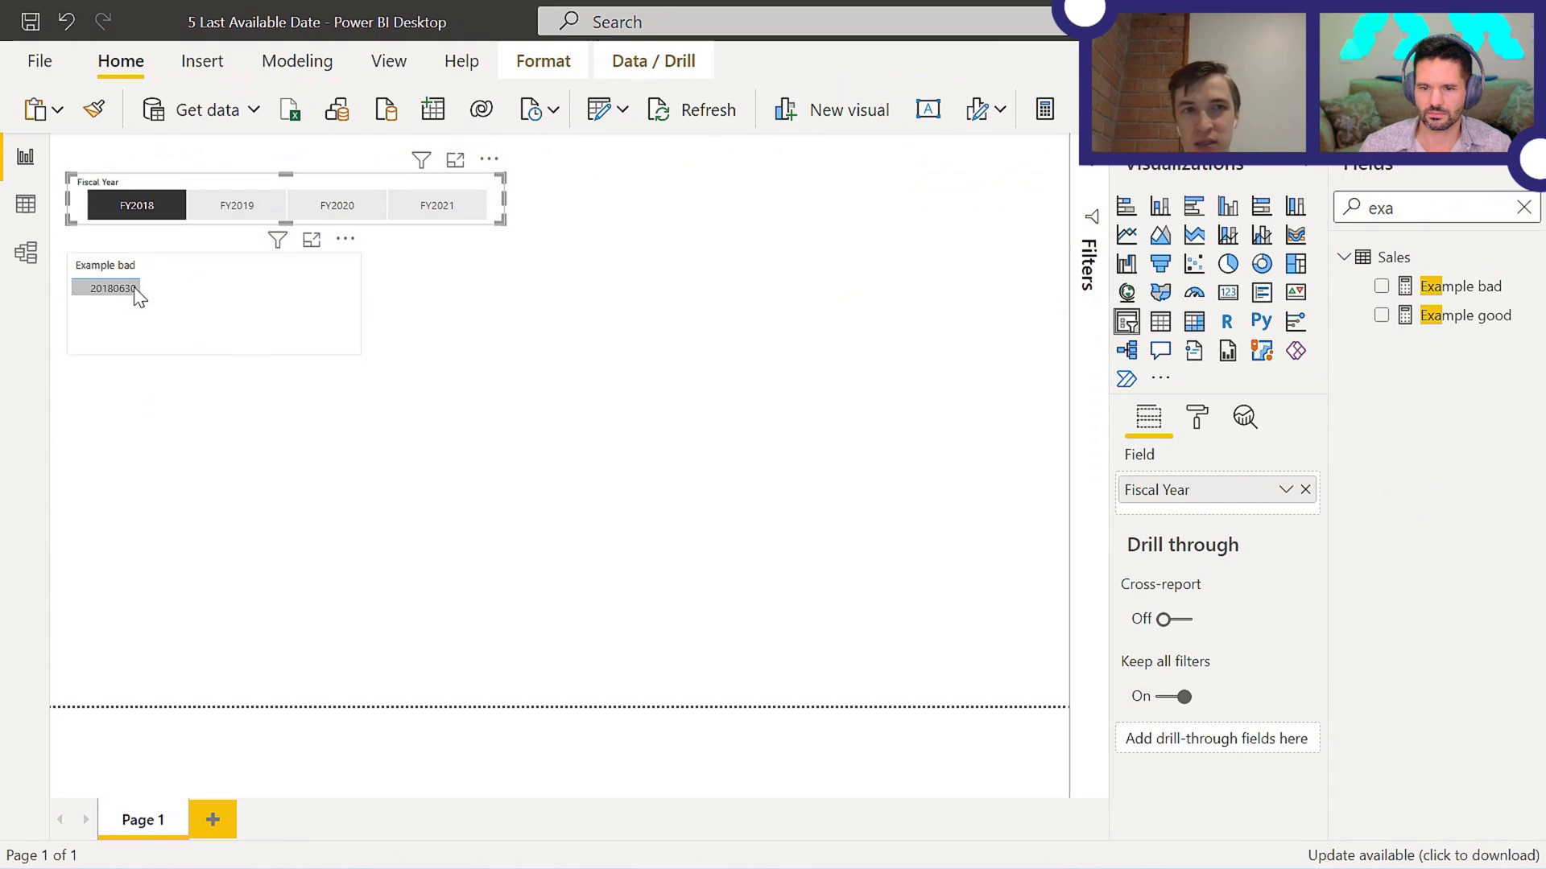
Step: Filter the page to fiscal year FY2019 and after that FY2020, and reopen the Example bad measure's formula
{"action": "left_click", "coordinate": [250, 214]}
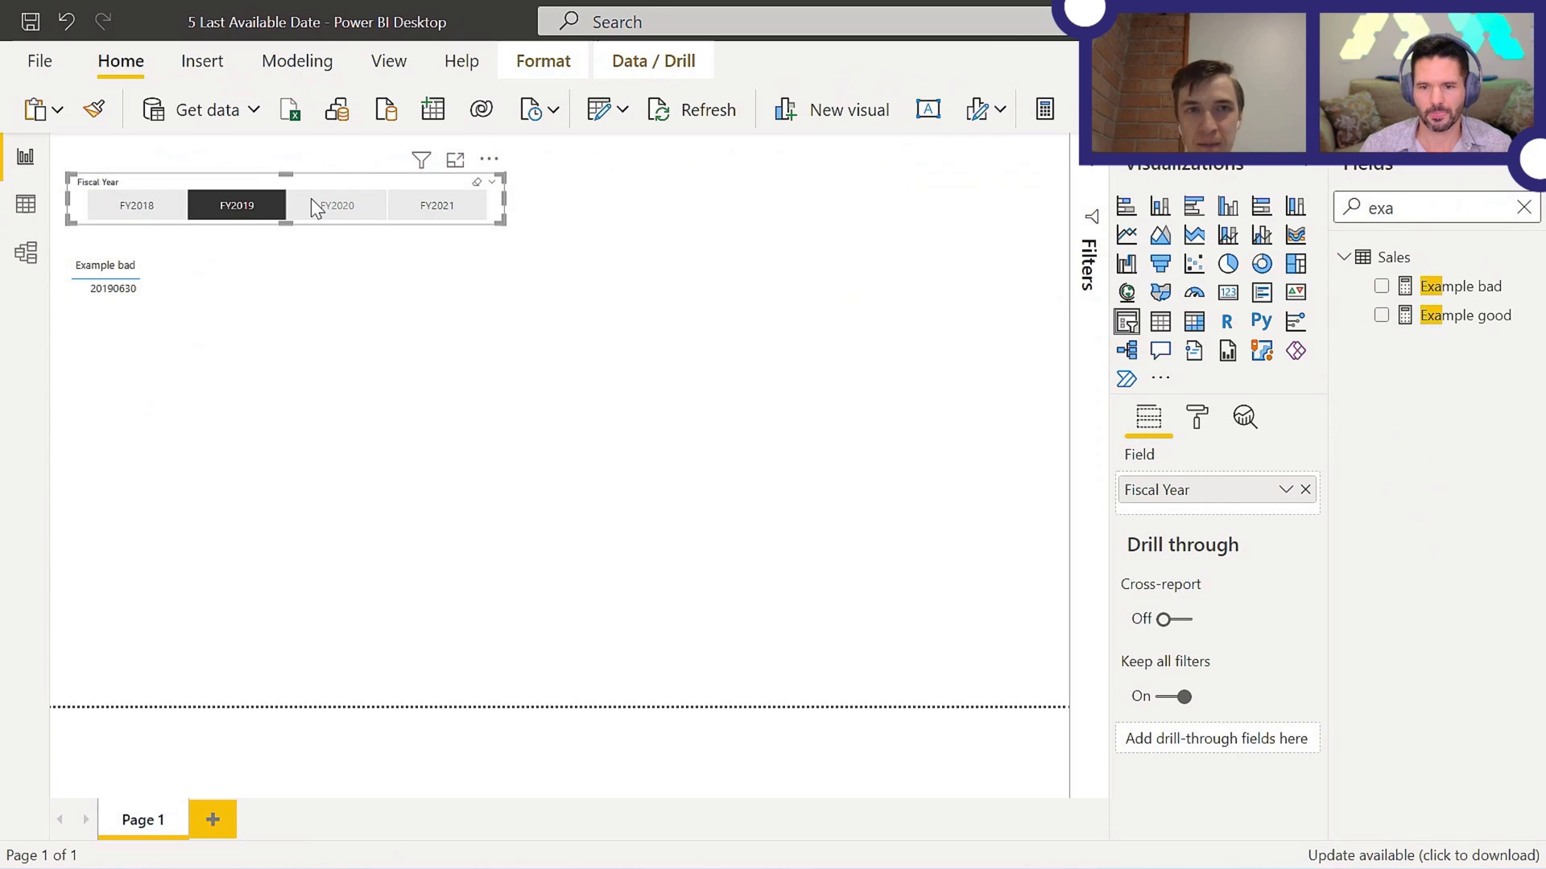
{"action": "left_click", "coordinate": [335, 211]}
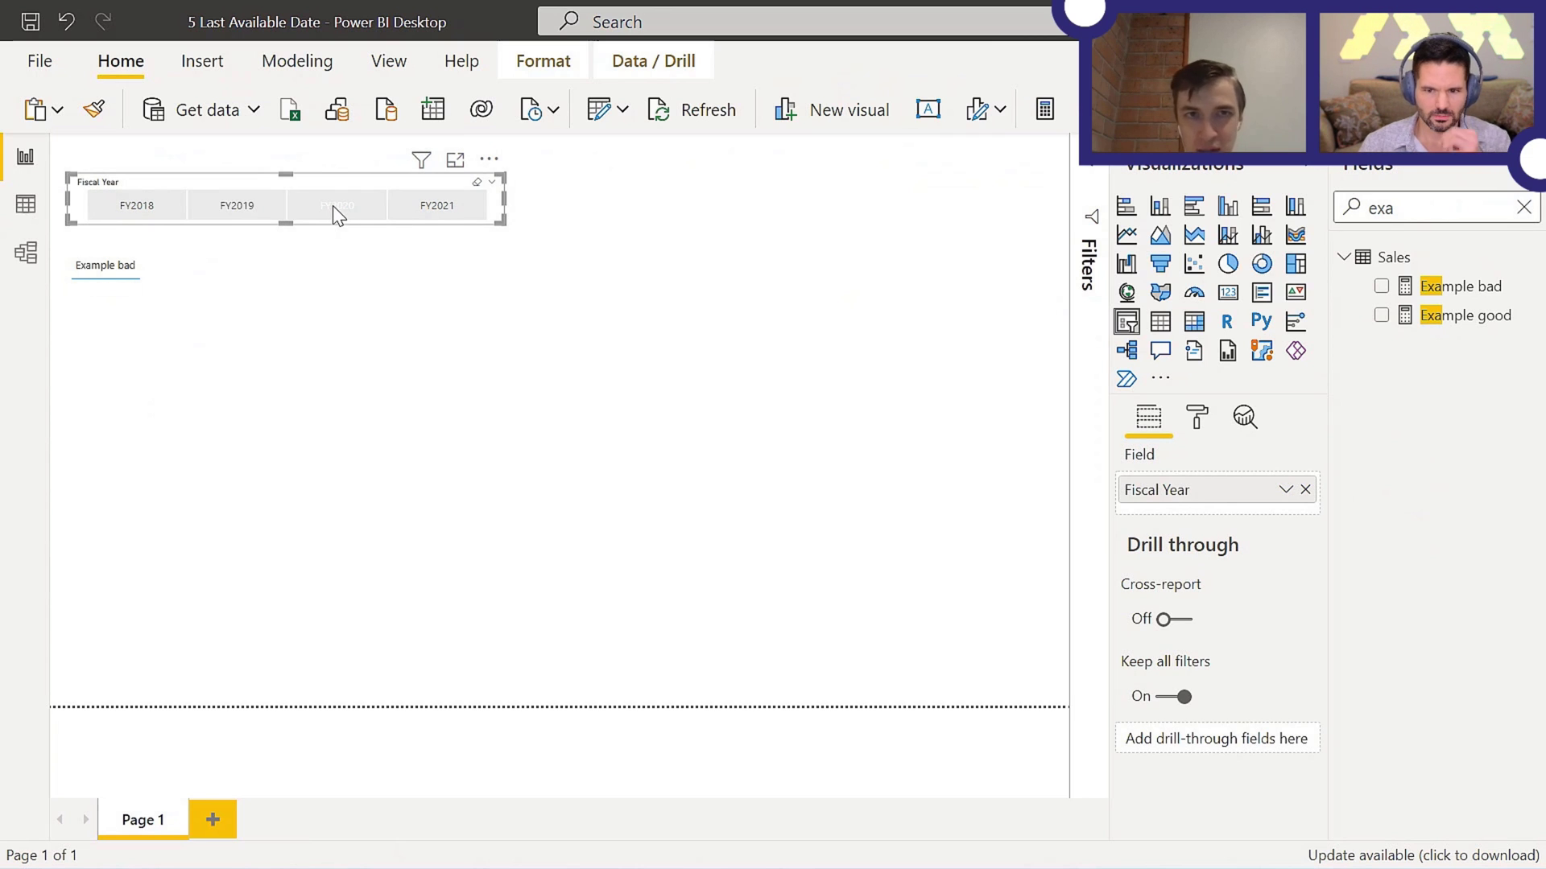
{"action": "left_click", "coordinate": [1482, 293]}
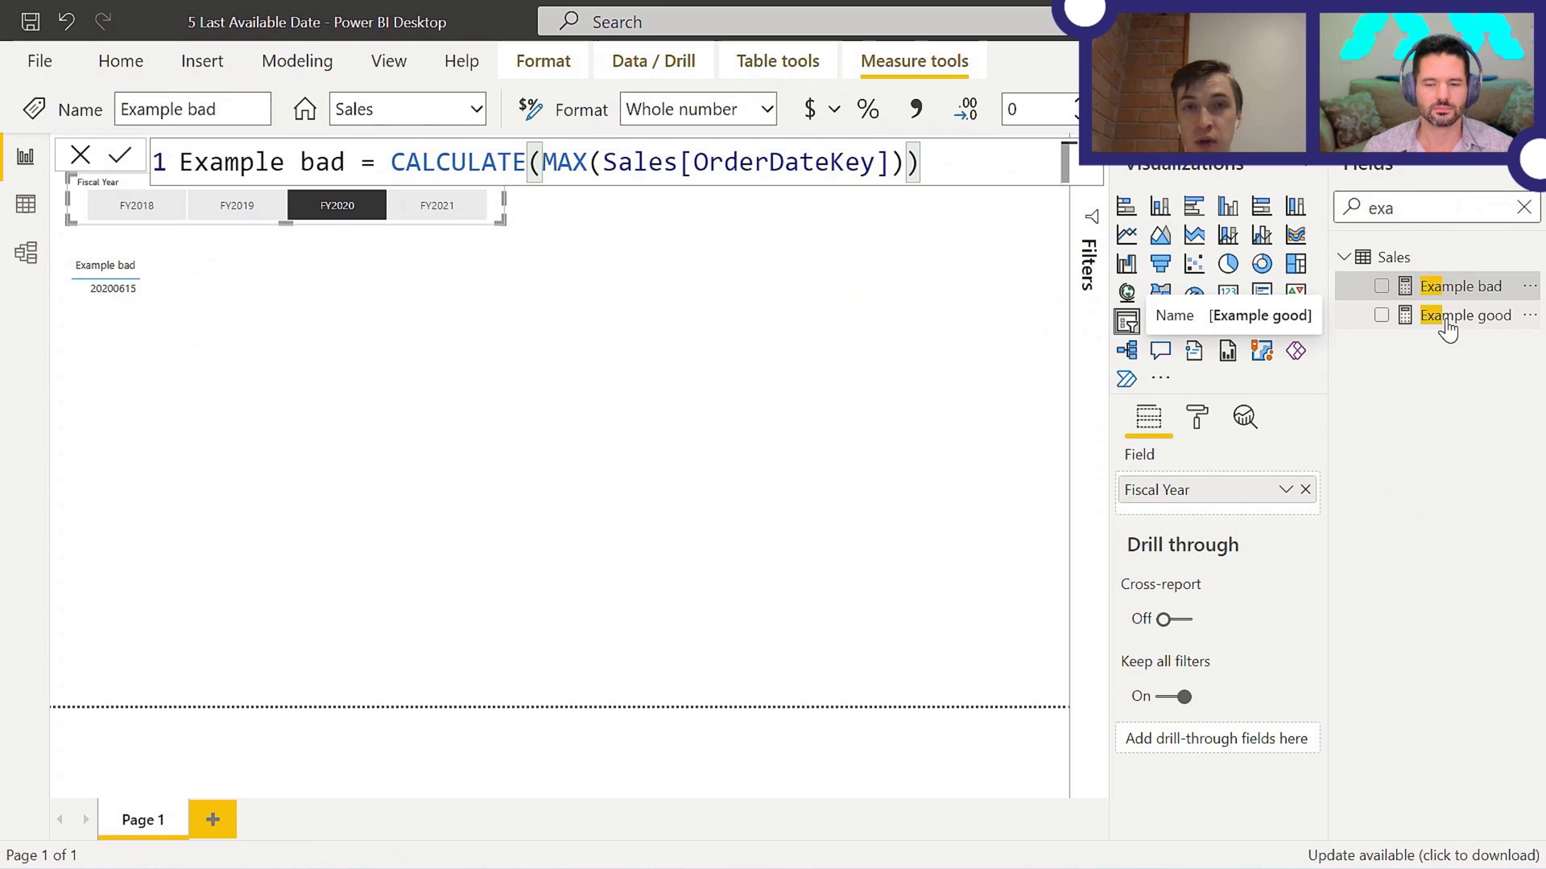
Step: Open the Example good measure's formula, replace REMOVEFILTERS with ALL on its fourth line, and commit the change
{"action": "left_click", "coordinate": [1446, 326]}
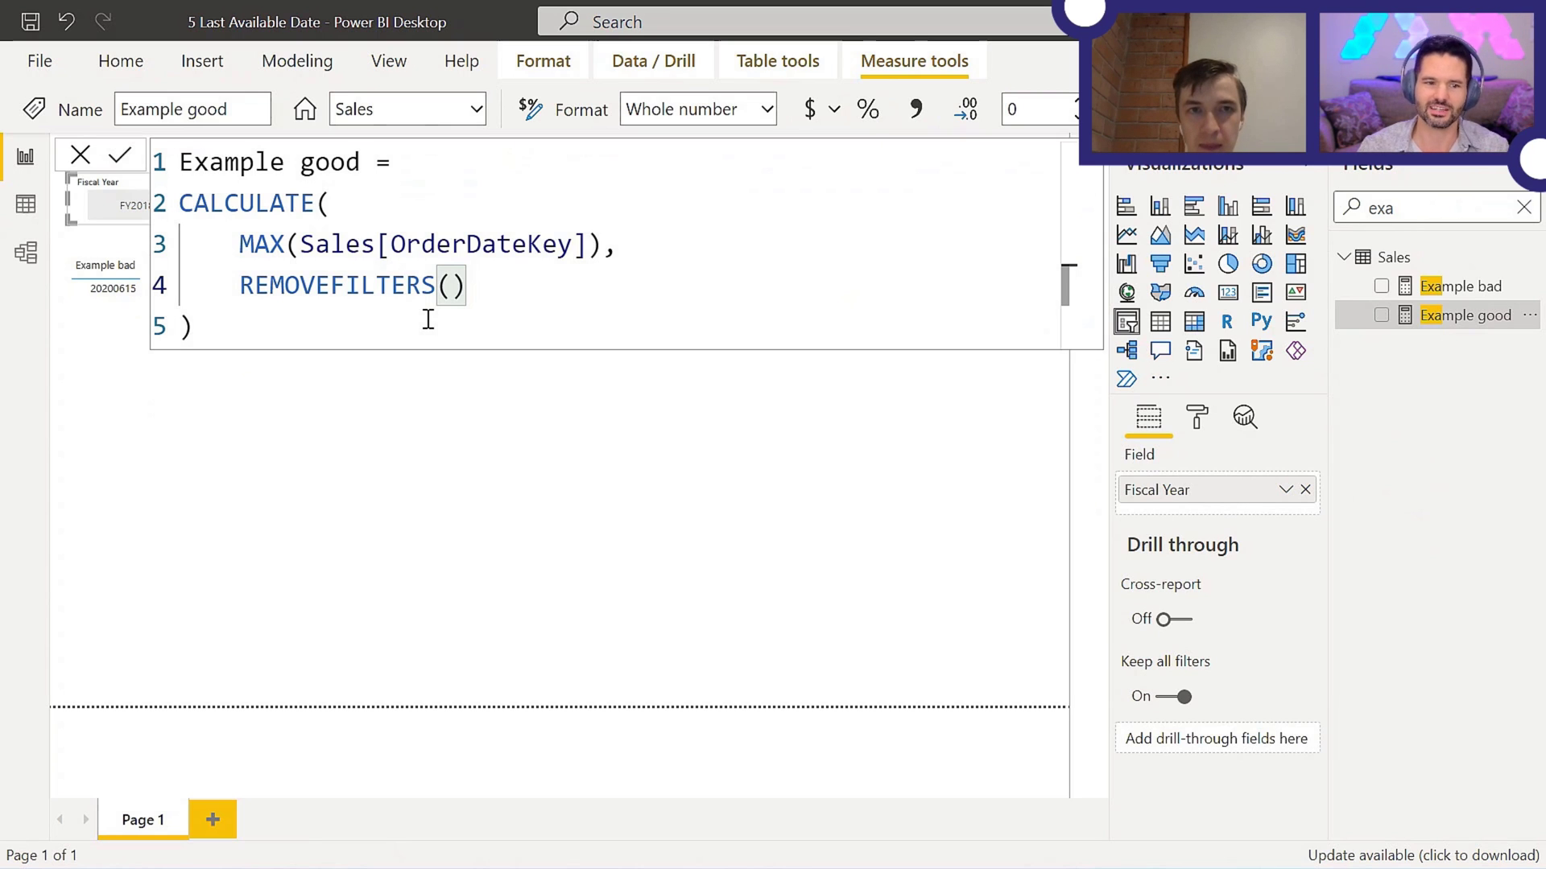
{"action": "double_click", "coordinate": [394, 288]}
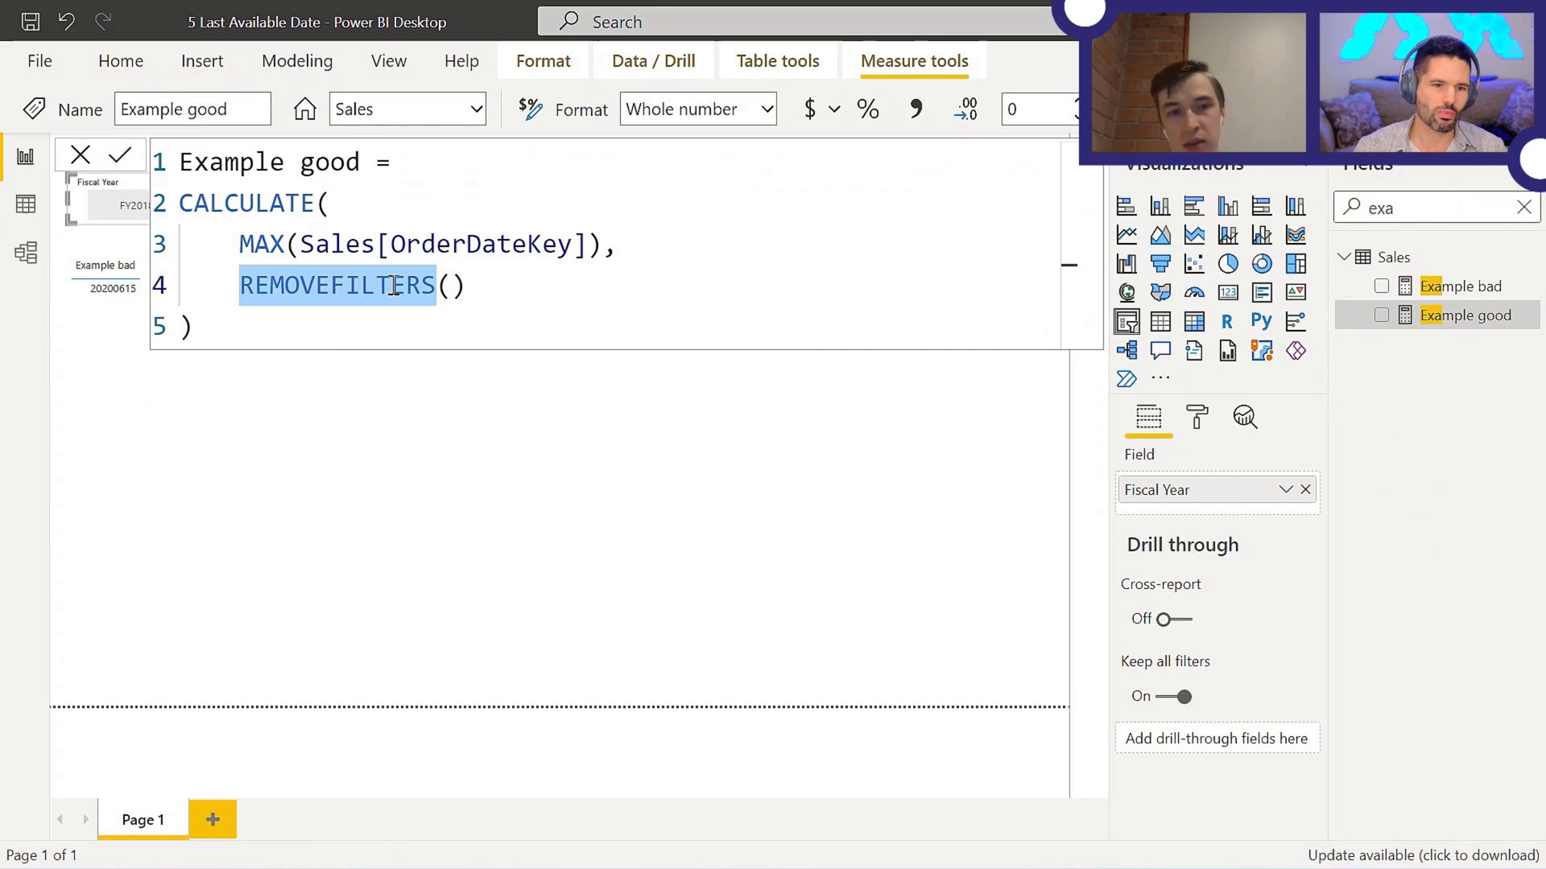
{"action": "type", "text": "ALL"}
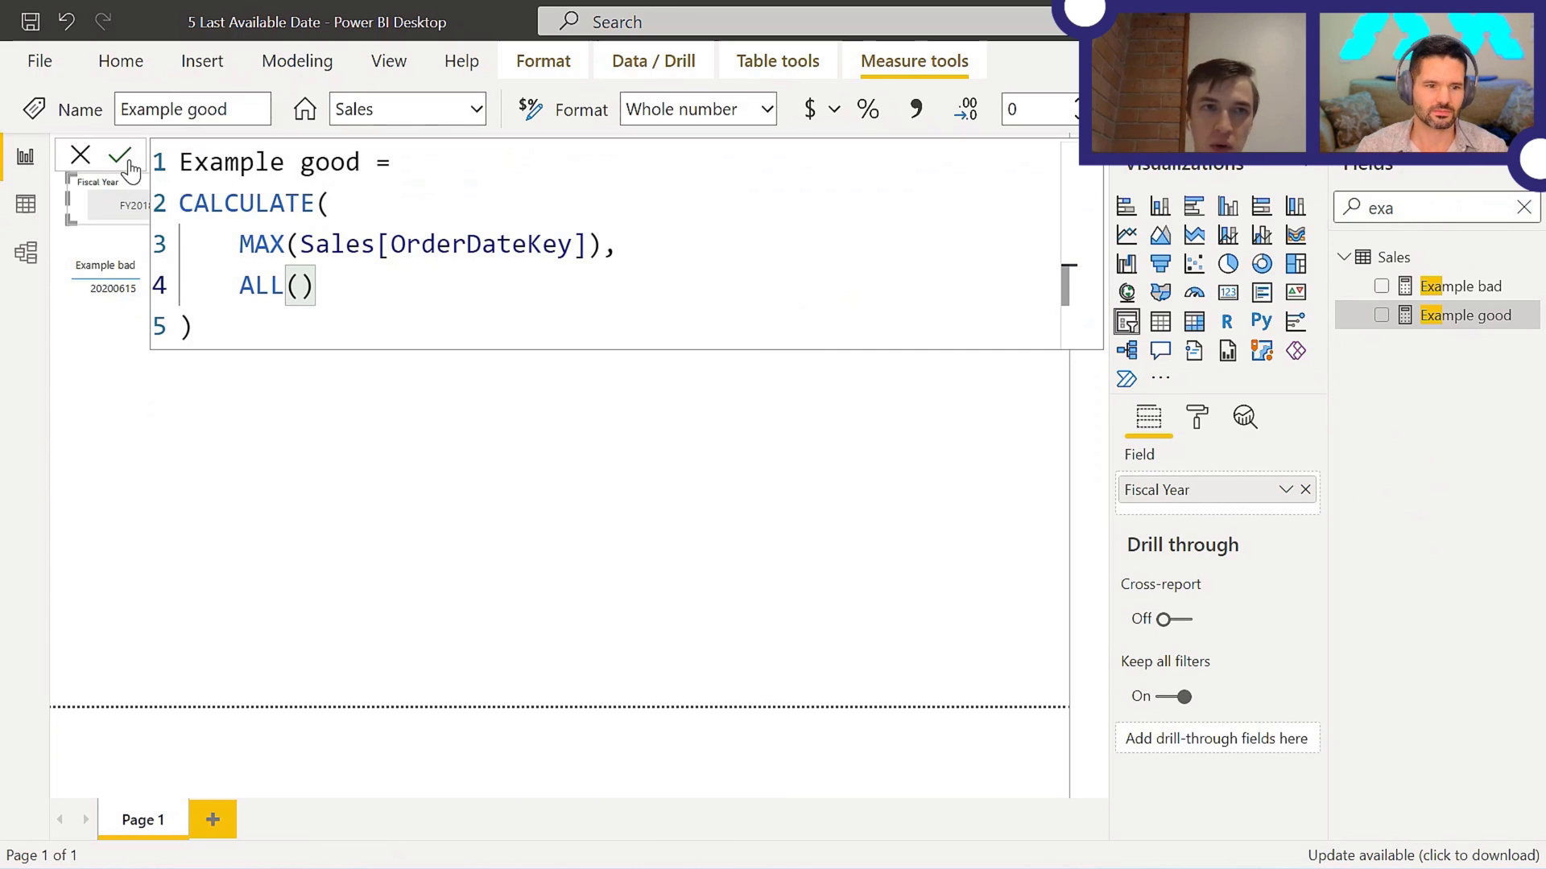
{"action": "left_click", "coordinate": [120, 156]}
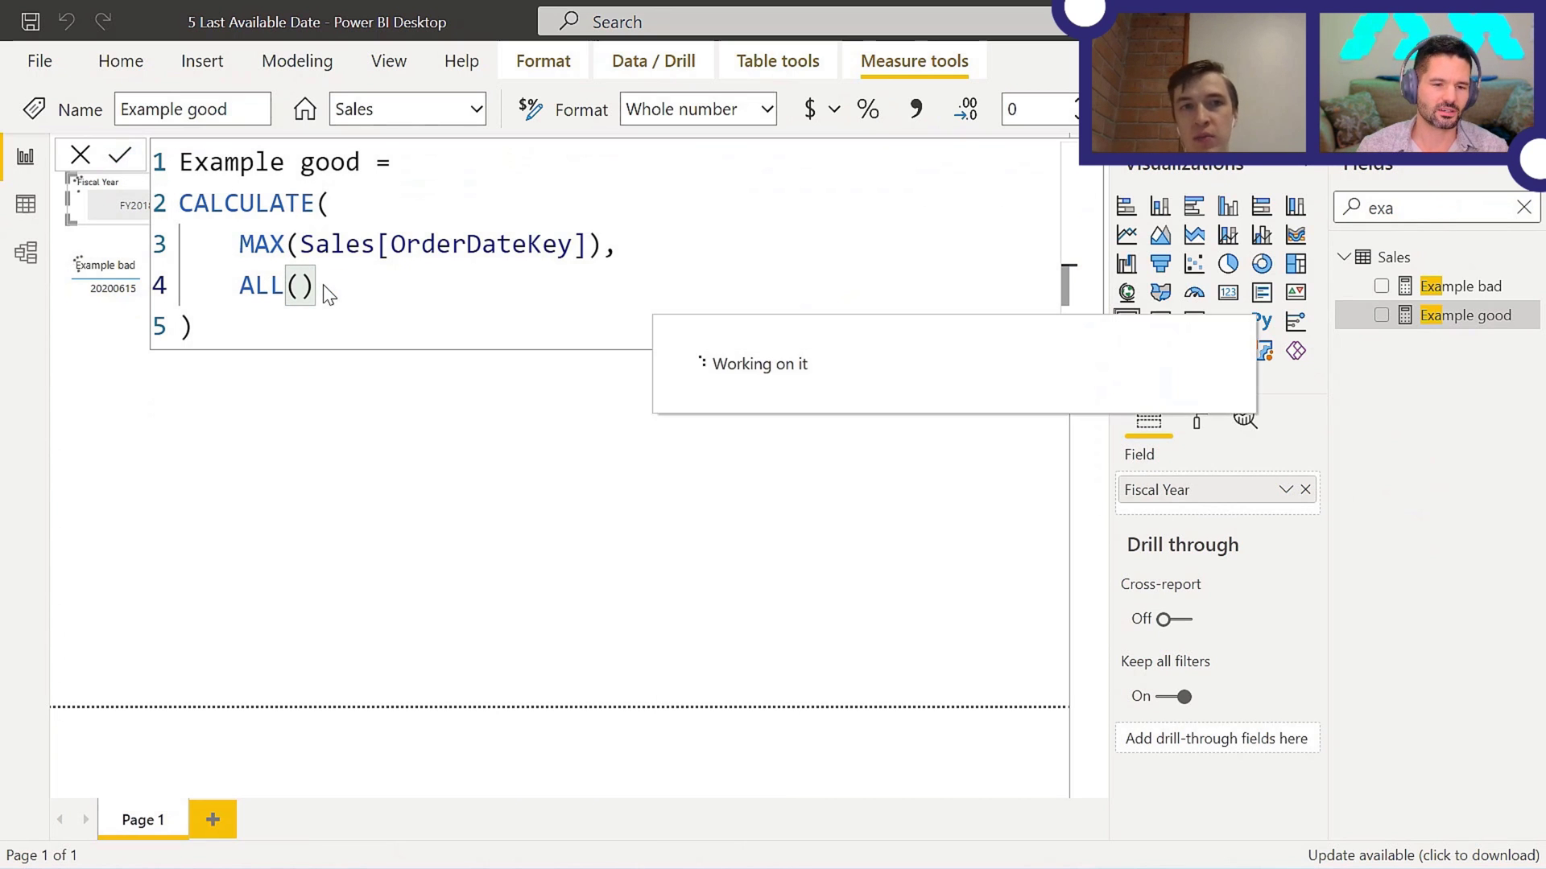
Step: Replace ALL with REMOVEFILTERS in the Example good measure's CALCULATE filter argument and commit the formula
{"action": "double_click", "coordinate": [251, 285]}
{"action": "type", "text": "REMOVE"}
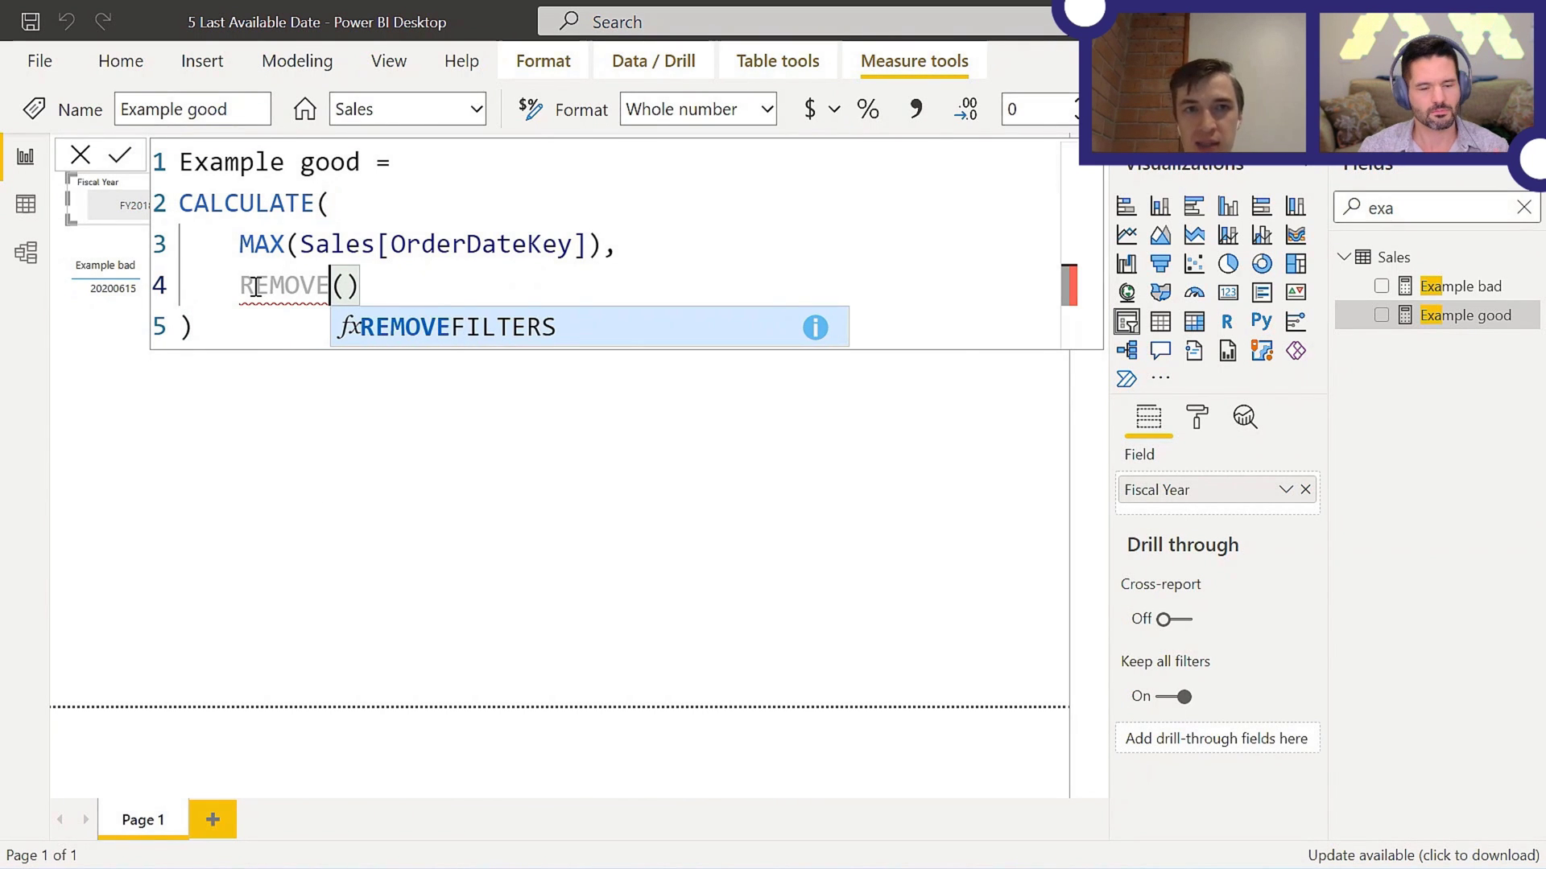
{"action": "key", "text": "Tab"}
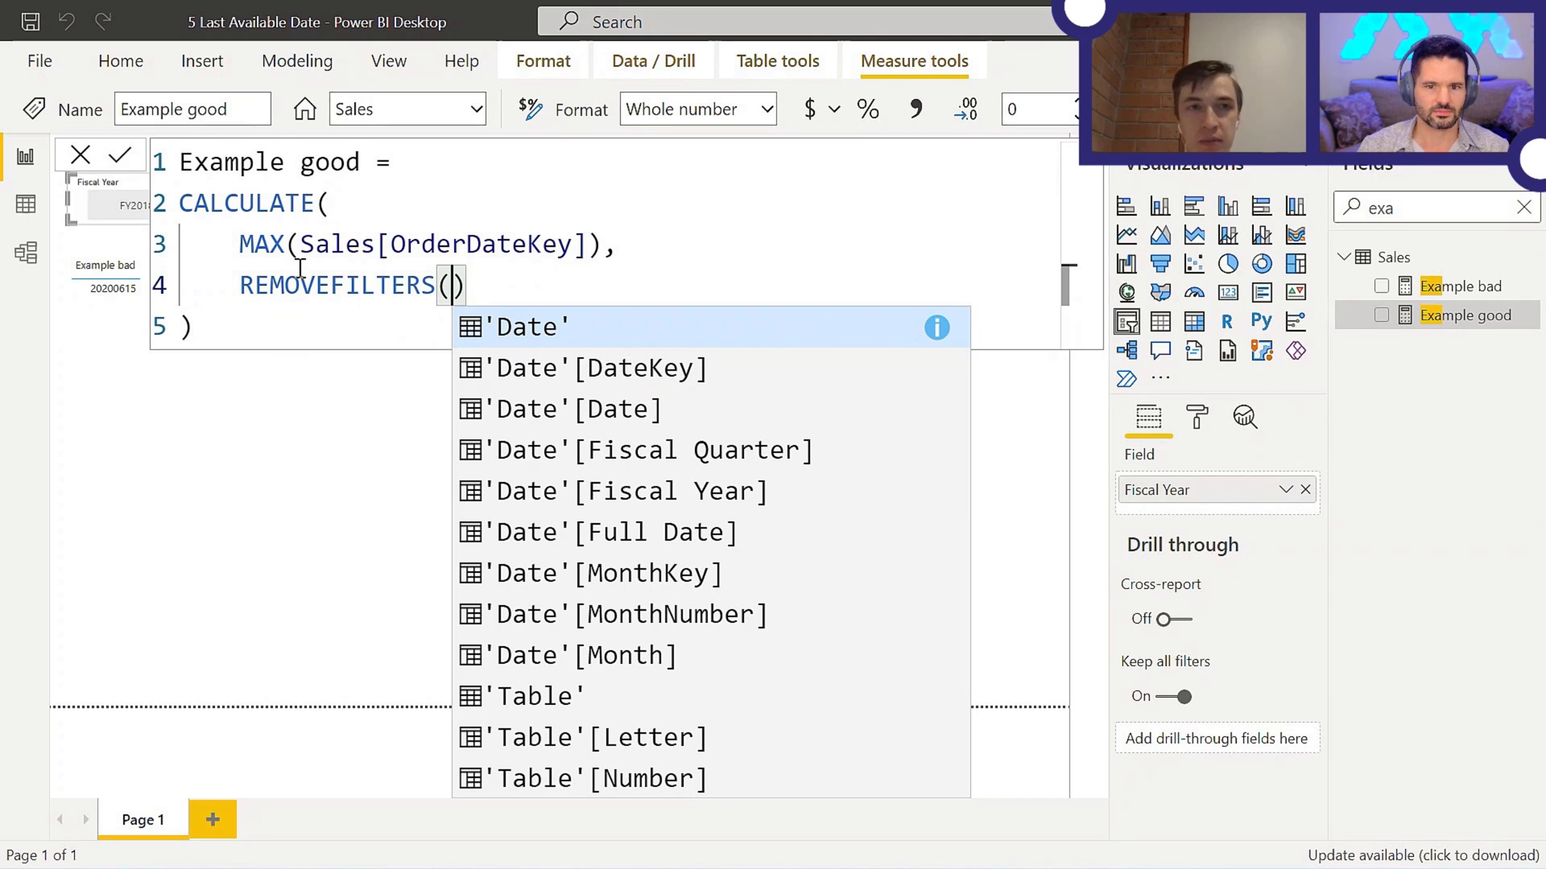
{"action": "left_click", "coordinate": [118, 158]}
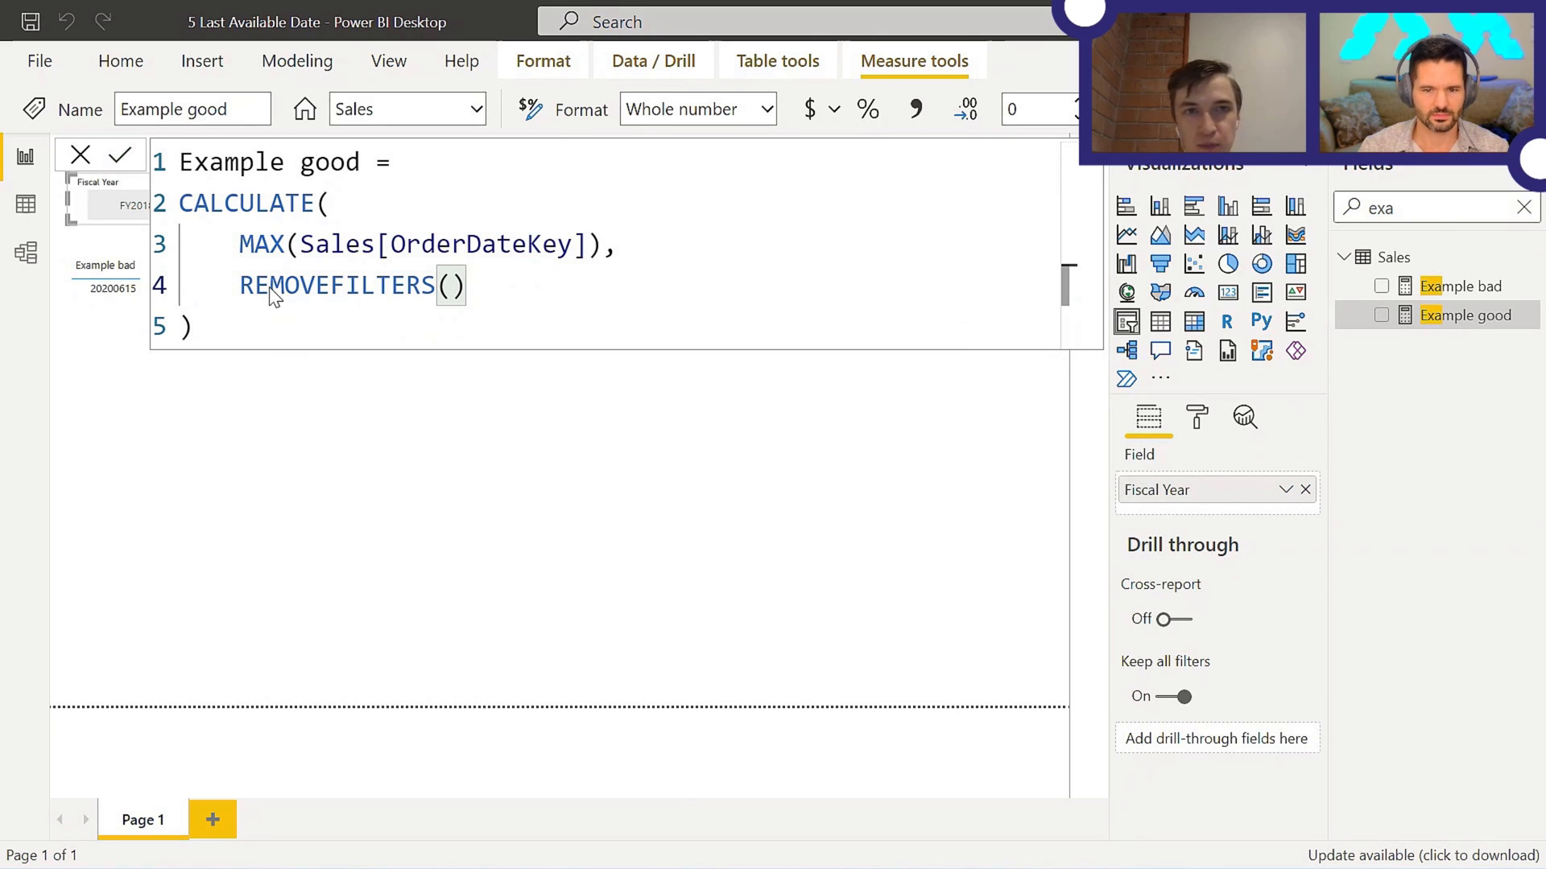
{"action": "left_click", "coordinate": [295, 326]}
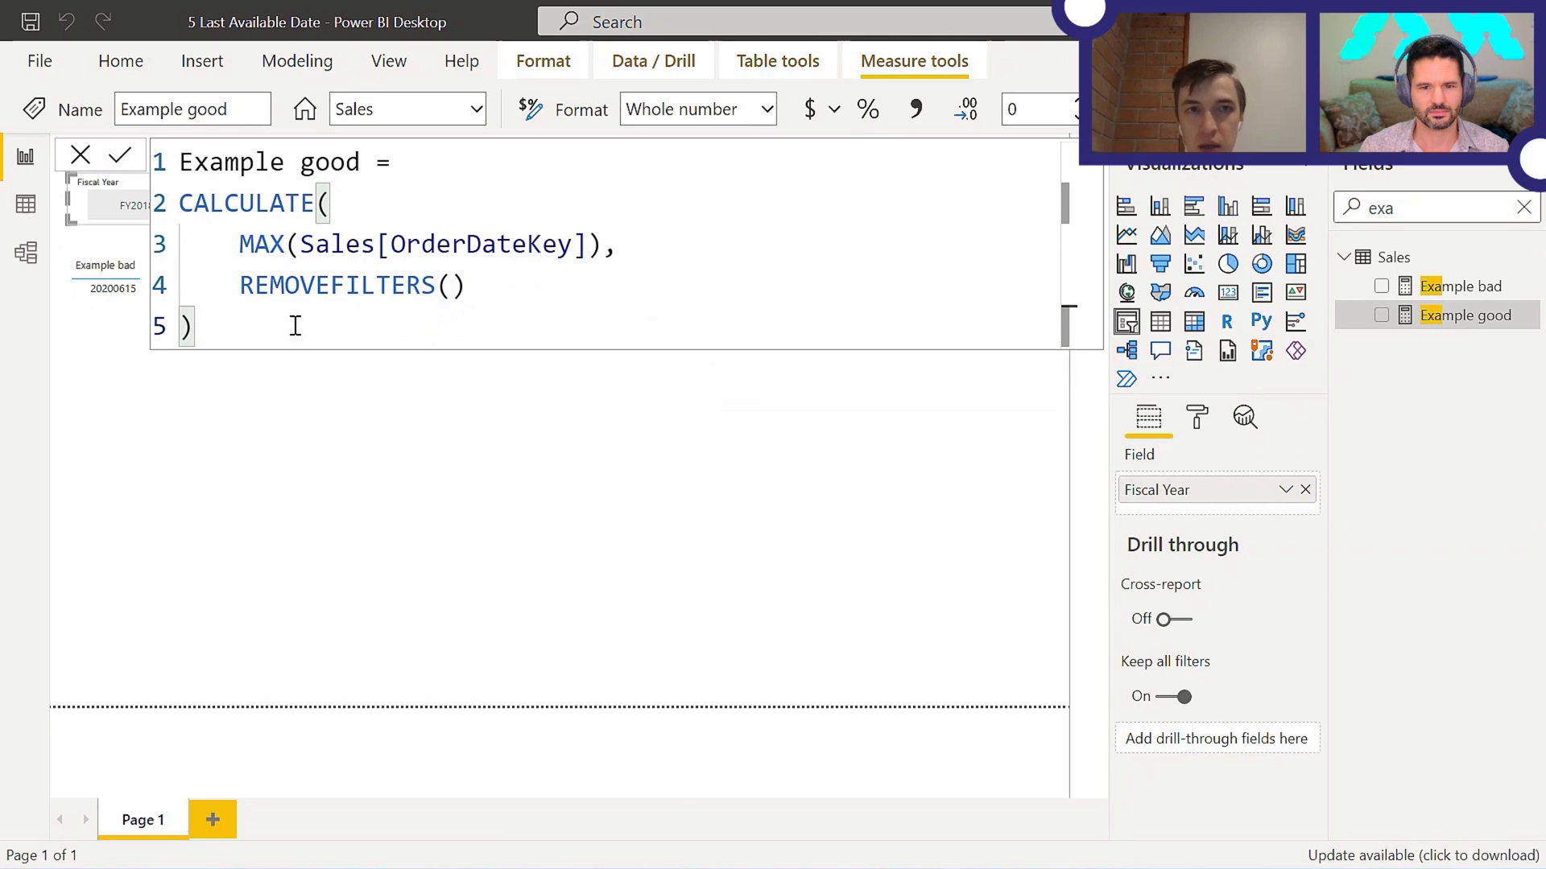